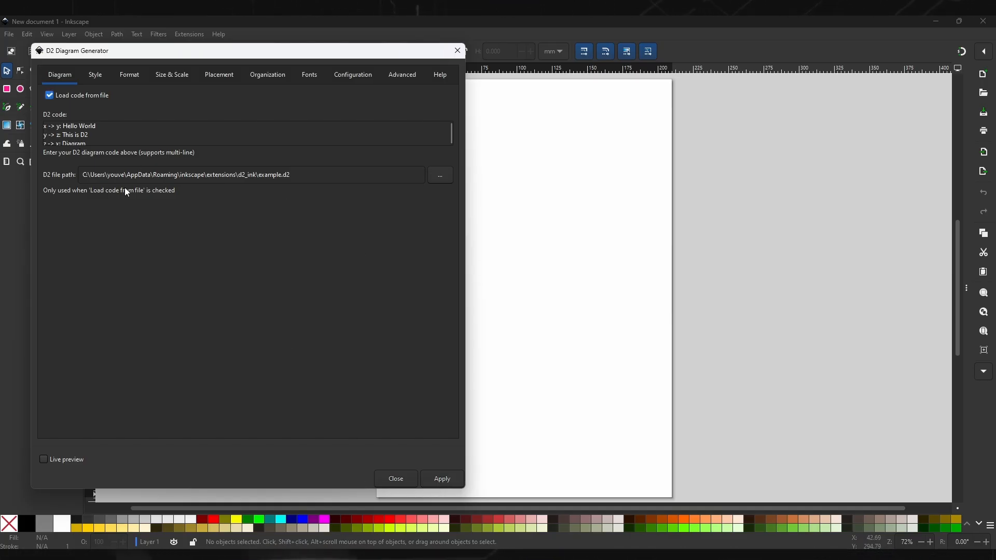
Step: Generate the diagram from the example.d2 file, close the generator, and fully ungroup the resulting diagram
left_click(430, 475)
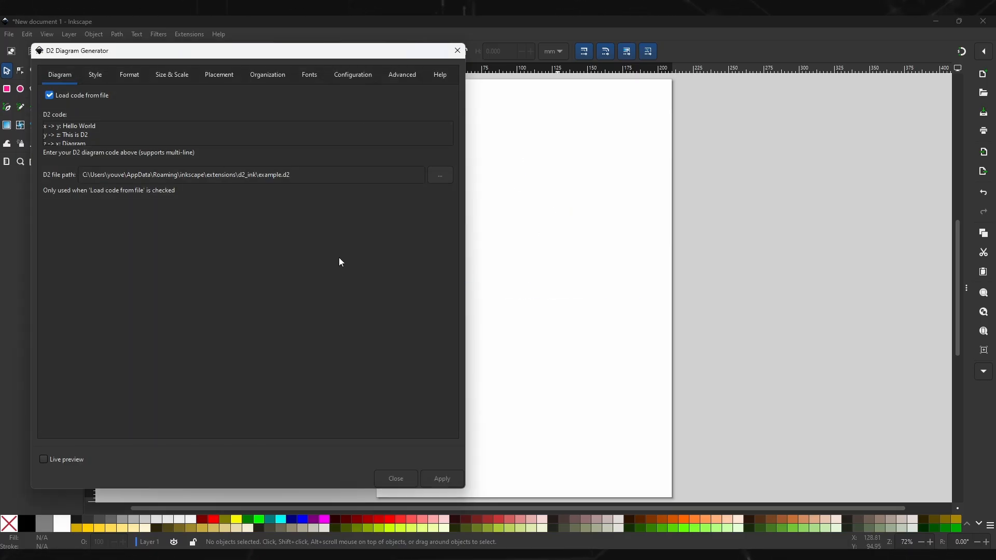
left_click(457, 50)
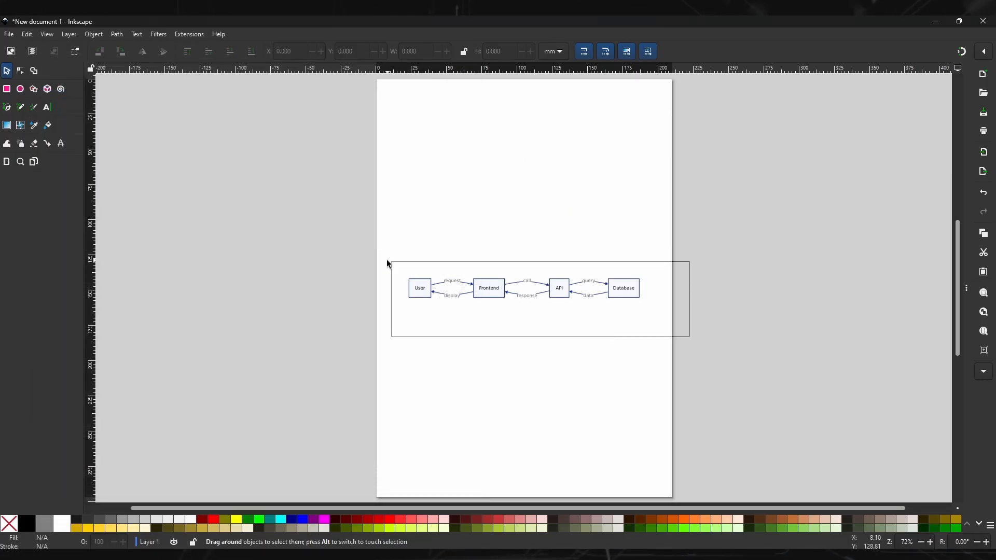
left_click(489, 289)
key("ctrl+shift+g")
key("ctrl+shift+g")
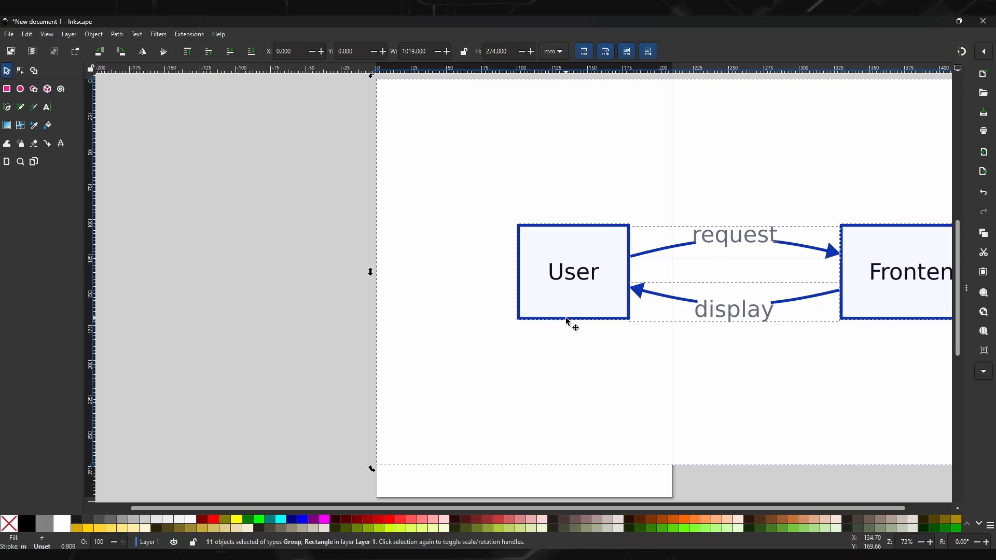
Step: Delete the white background rectangle behind the ungrouped diagram
scroll(534, 373, "up", 2)
scroll(524, 413, "down", 3)
left_click_drag(568, 426, 394, 403)
left_click(438, 438)
left_click(452, 418)
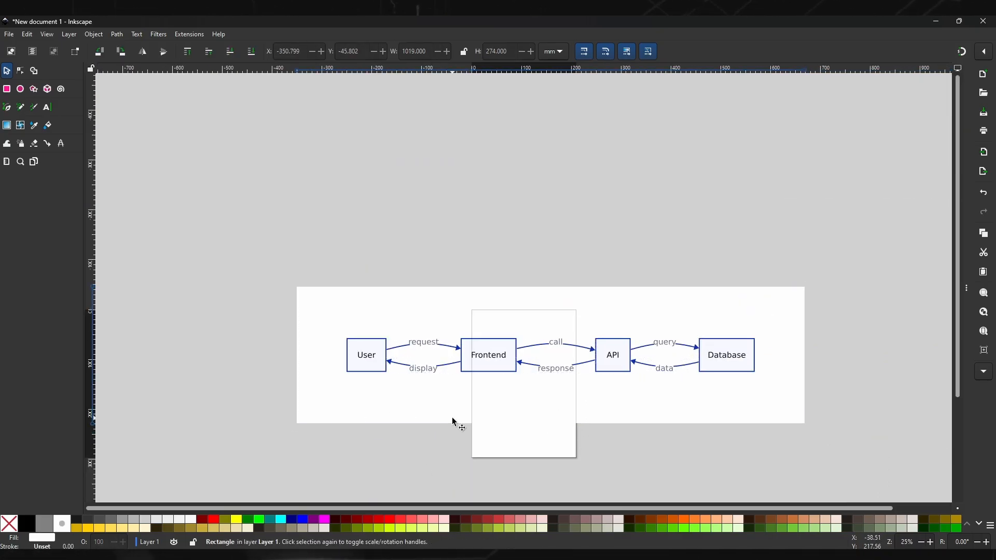
key("Delete")
Step: Scale the whole diagram down to about 240 mm wide and position it across the page
left_click_drag(778, 414, 262, 309)
left_click_drag(341, 338, 424, 359)
scroll(532, 381, "up", 4)
left_click_drag(680, 369, 430, 331)
Step: Colour the API box black and apply the same style to the Frontend box
left_click(583, 343)
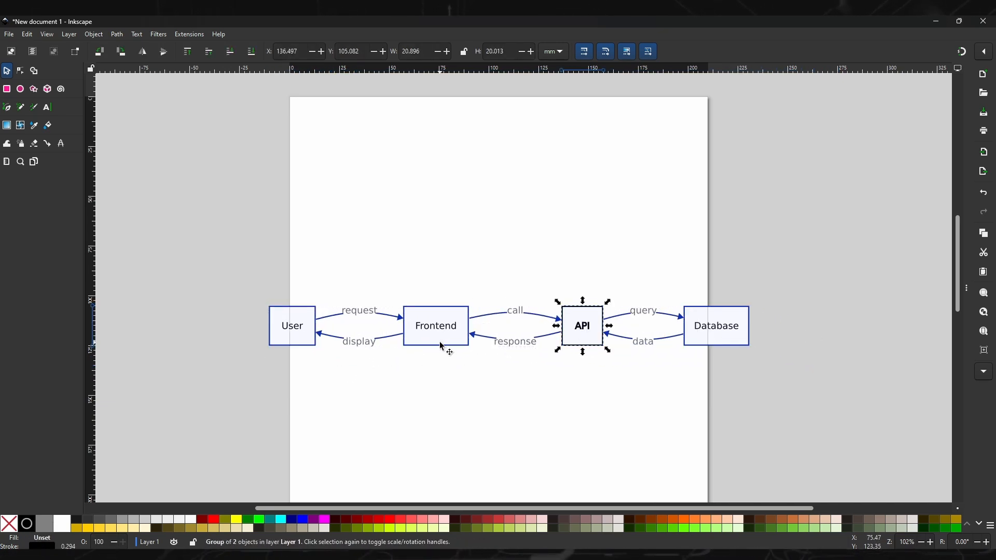
left_click(441, 347)
key("ctrl+shift+v")
Step: Colour the User box and its text red, and the Database box and its text light green
left_click(306, 338)
left_click(380, 519, "shift")
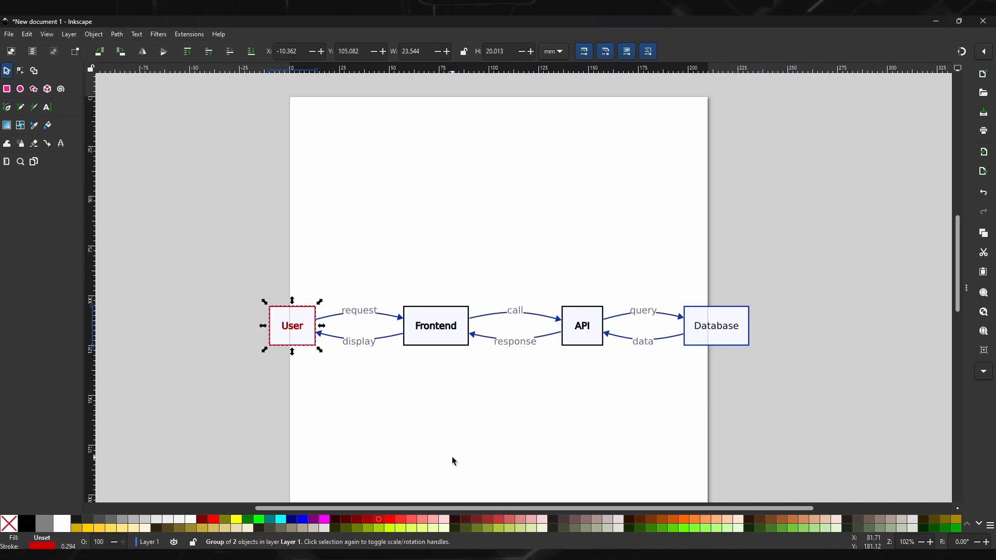
left_click(711, 340)
left_click(692, 527, "shift")
left_click(566, 405)
Step: Ungroup the "call" connection between Frontend and API and change its label to "calling"
scroll(550, 396, "up", 2)
left_click(485, 228)
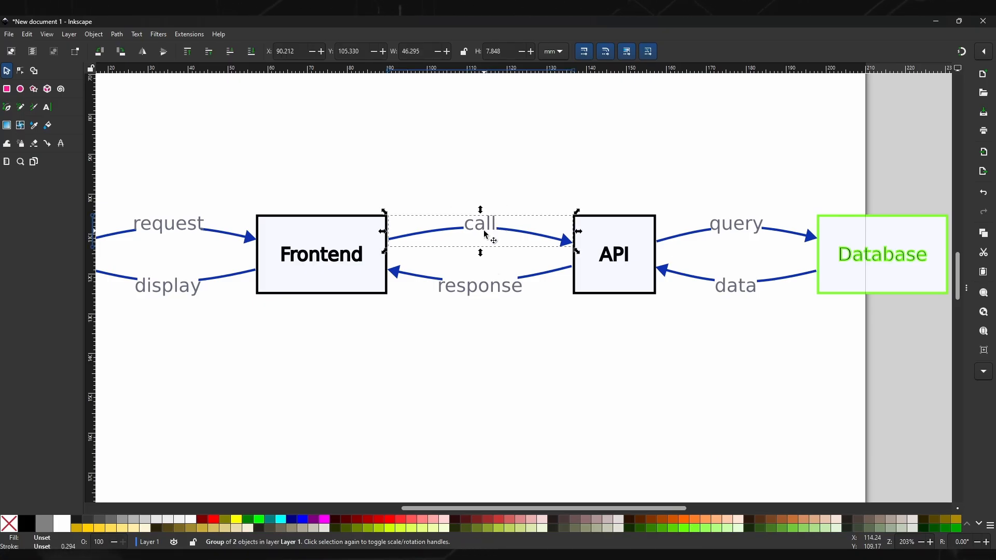
key("ctrl+shift+g")
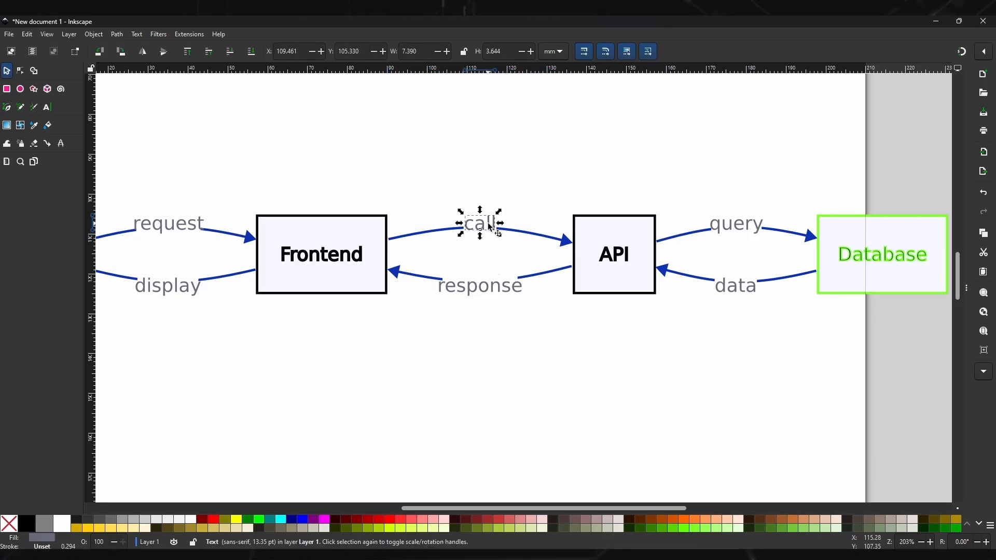
double_click(490, 224)
type("ing")
left_click(491, 187)
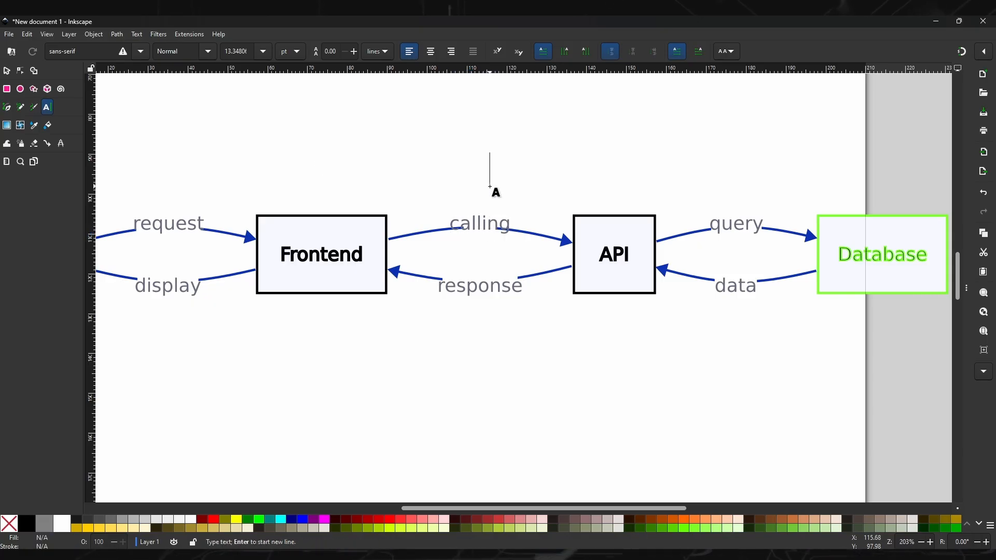
Step: Move the "calling" label up about 3 mm so it sits above its arrow
left_click(7, 71)
left_click_drag(475, 220, 474, 207)
left_click(529, 182)
scroll(607, 224, "down", 1)
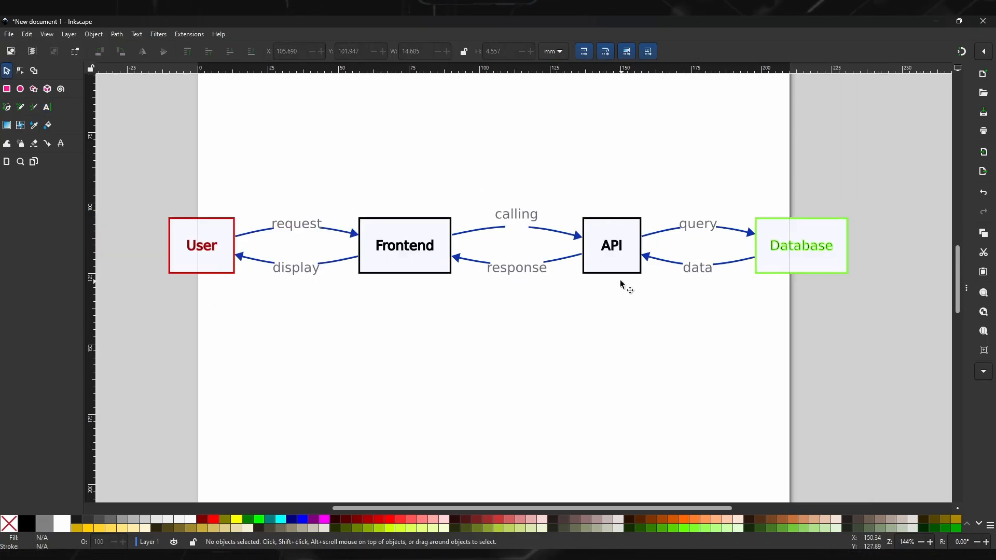
Step: Move the API box down, the Database box up and the Frontend box slightly down, adjusting the arrow beneath the "calling" label
left_click_drag(617, 269, 611, 346)
left_click_drag(800, 255, 808, 206)
left_click_drag(417, 255, 406, 283)
left_click(464, 232)
left_click_drag(447, 234, 390, 250)
Step: Delete every object in the drawing to leave an empty page
left_click(835, 375)
key("ctrl+a")
key("Delete")
scroll(511, 347, "down", 2)
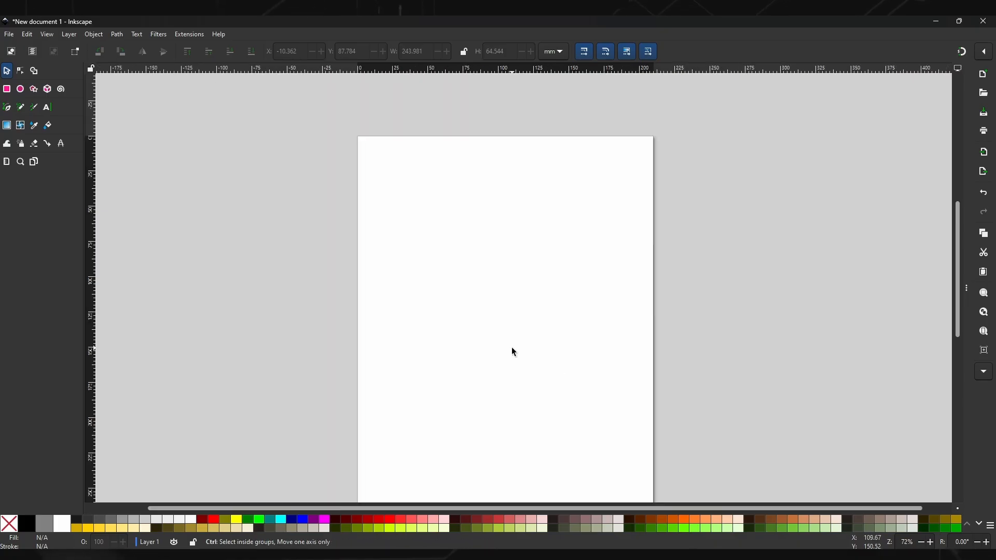
key("ctrl+s")
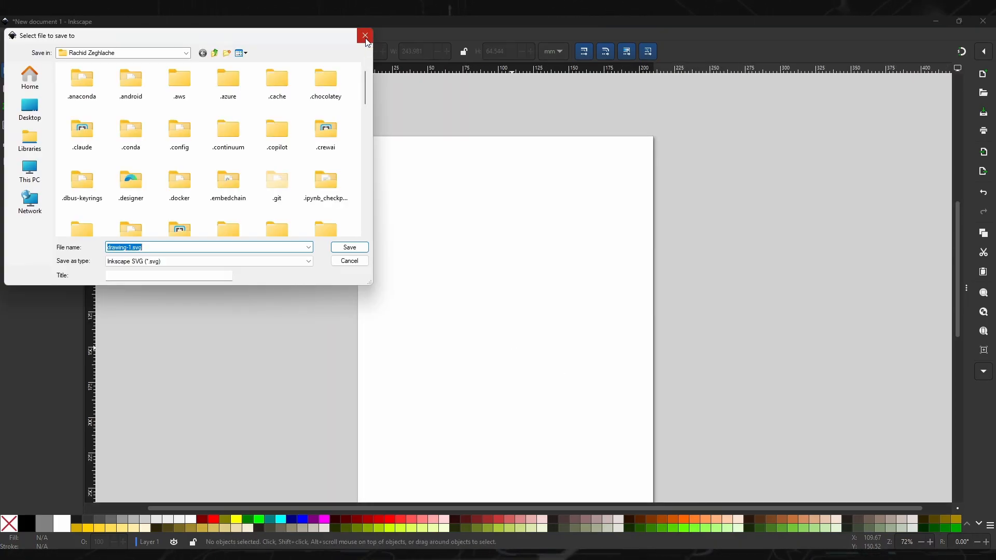
left_click(366, 38)
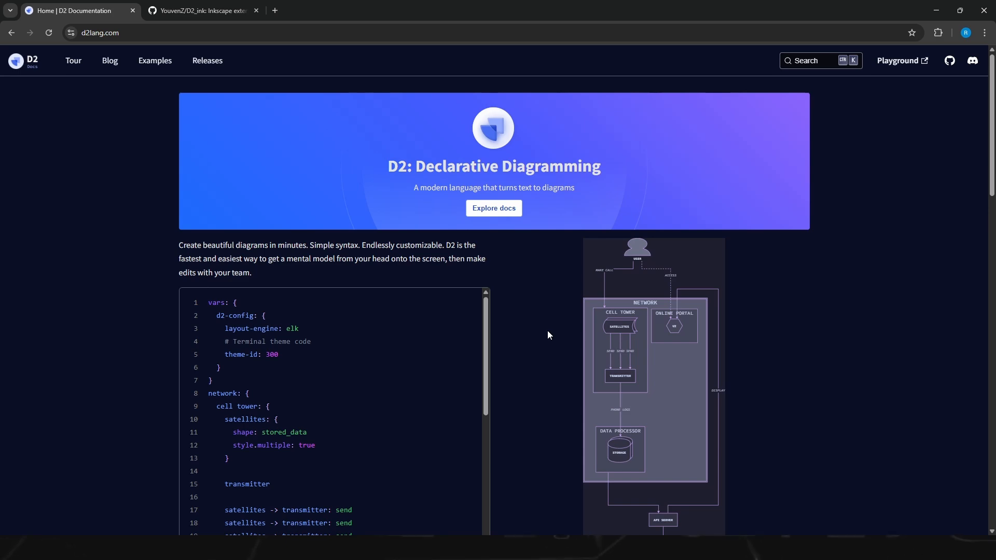
Step: Switch to the browser and review the D2 homepage's example code, feature highlights and additional features
scroll(548, 331, "down", 1)
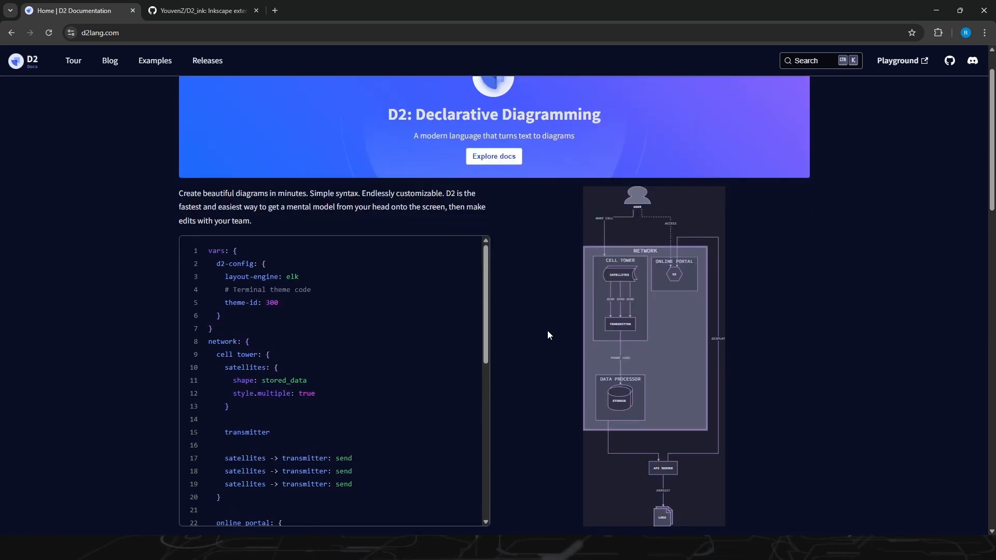
scroll(549, 335, "down", 7)
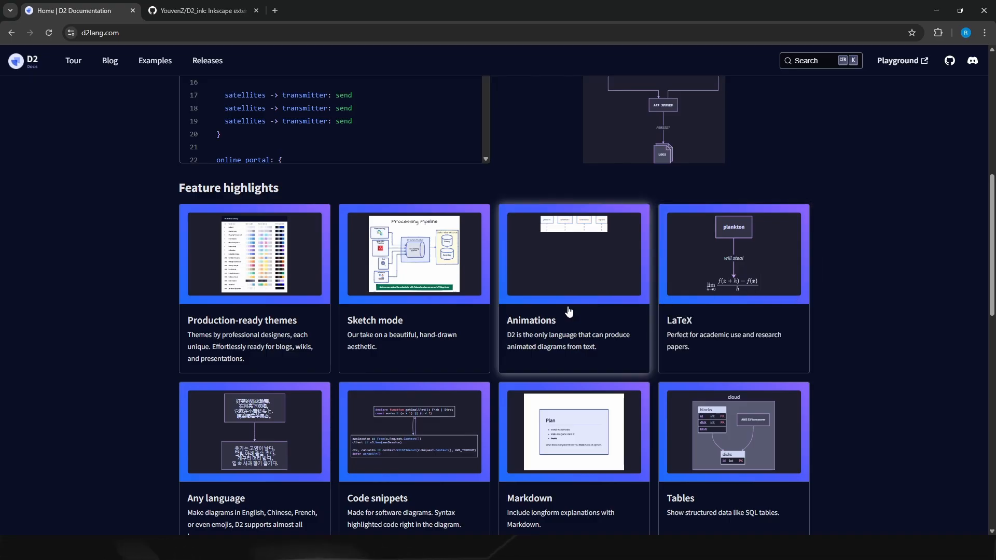
scroll(568, 311, "down", 2)
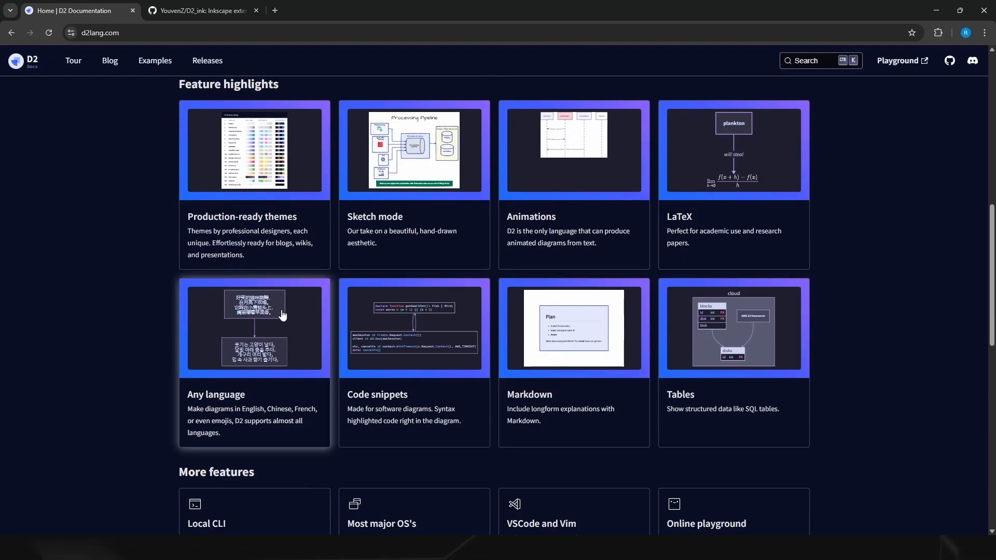
scroll(327, 264, "up", 3)
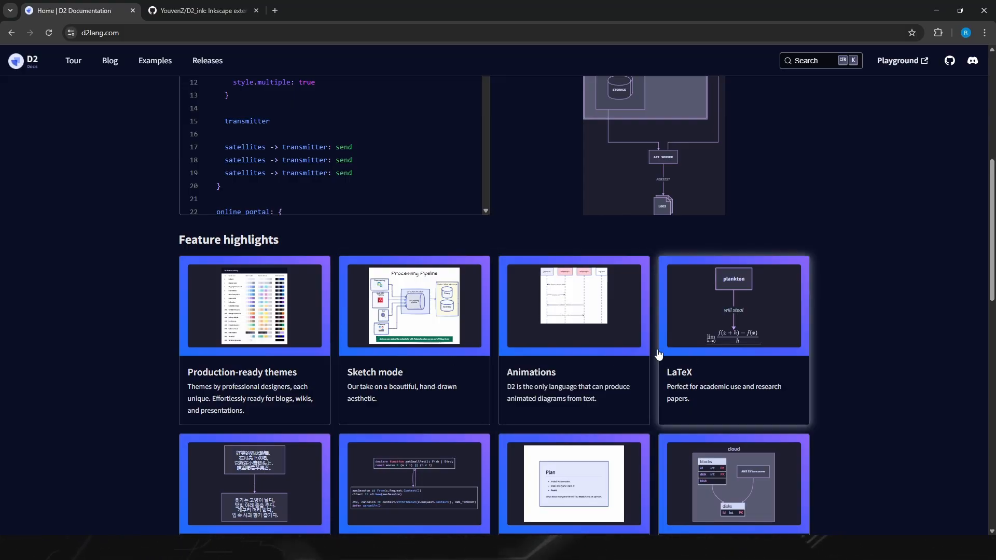
scroll(470, 335, "up", 3)
scroll(469, 337, "down", 9)
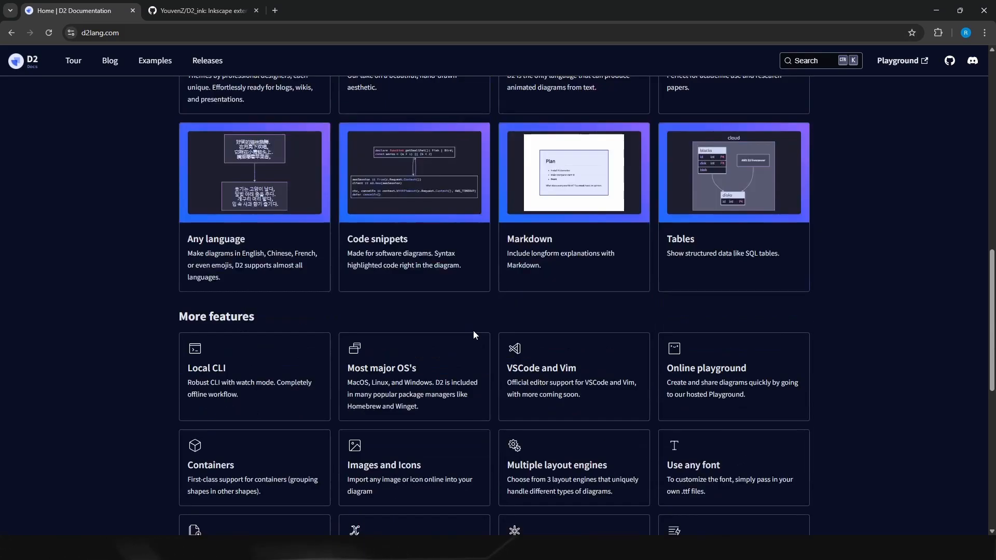
scroll(592, 264, "up", 10)
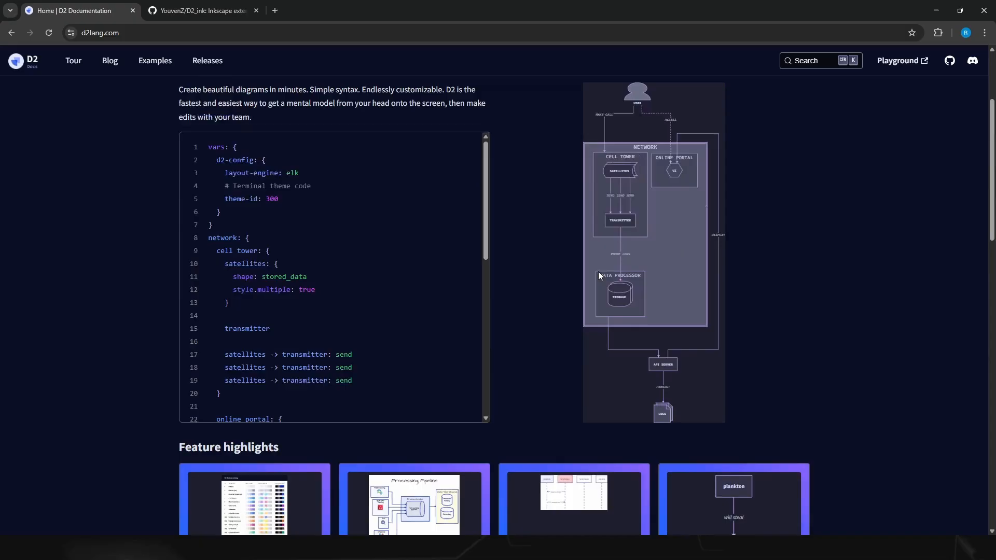
Step: Open the D2 Playground and run the SQL Tables snippet in the live editor
left_click(902, 61)
scroll(259, 308, "down", 13)
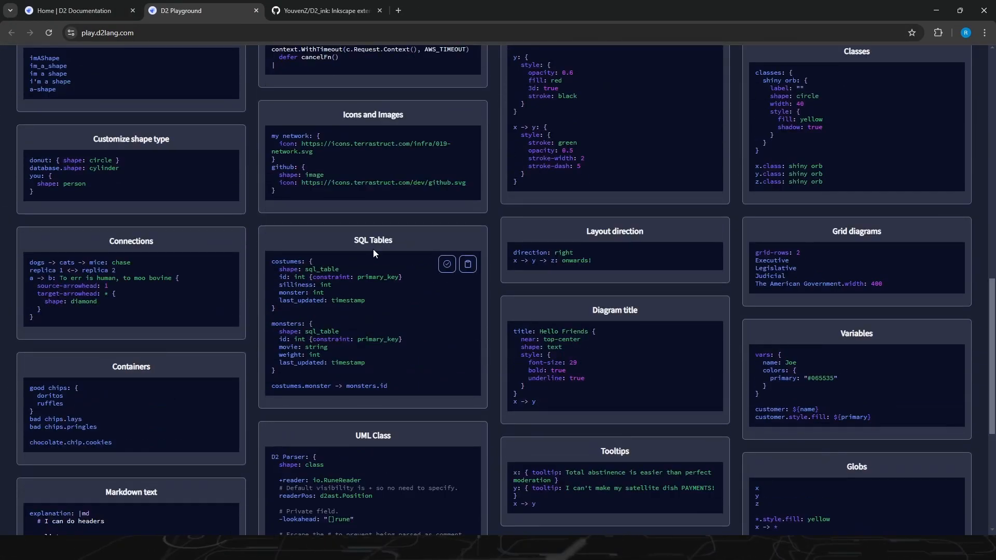
scroll(381, 282, "up", 11)
scroll(416, 288, "down", 1)
scroll(416, 293, "down", 10)
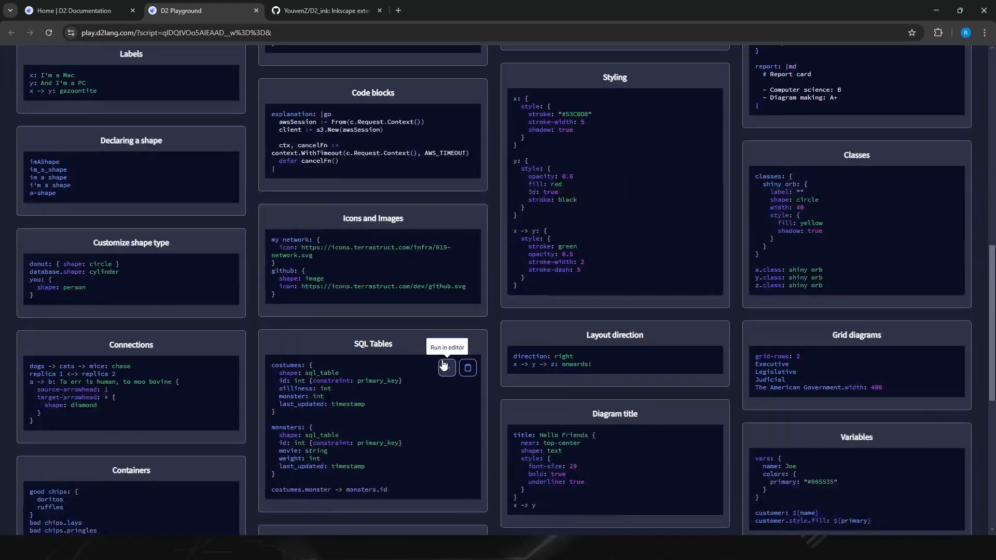
left_click(444, 367)
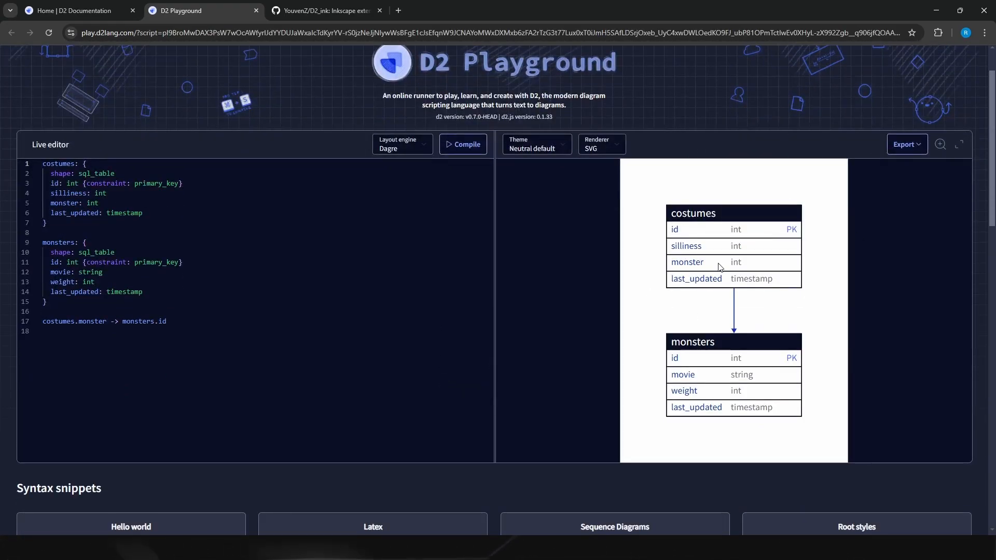
Step: Run the Sequence Diagrams snippet, followed by the UML Class snippet, in the live editor
scroll(752, 229, "down", 4)
scroll(672, 230, "up", 3)
scroll(602, 288, "down", 6)
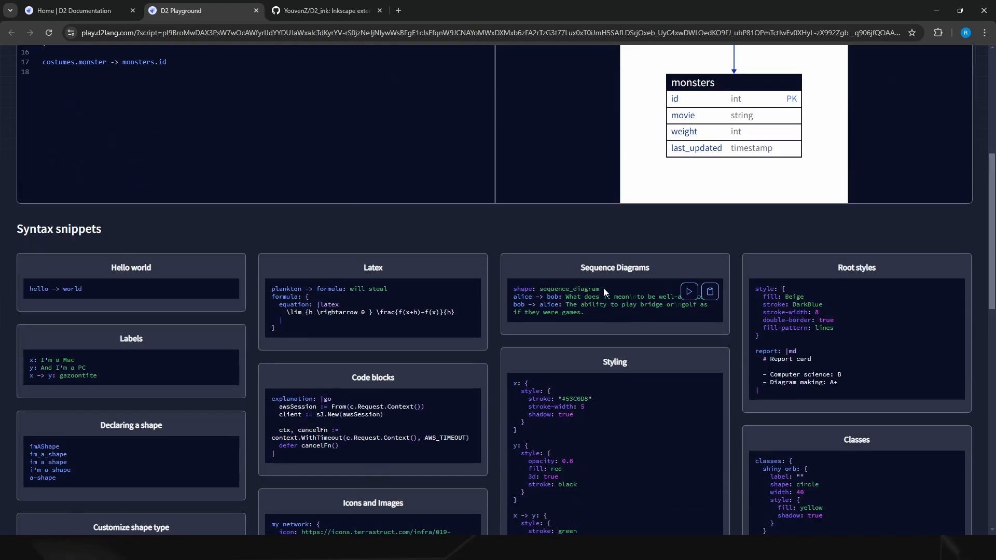
left_click(686, 219)
scroll(727, 303, "down", 15)
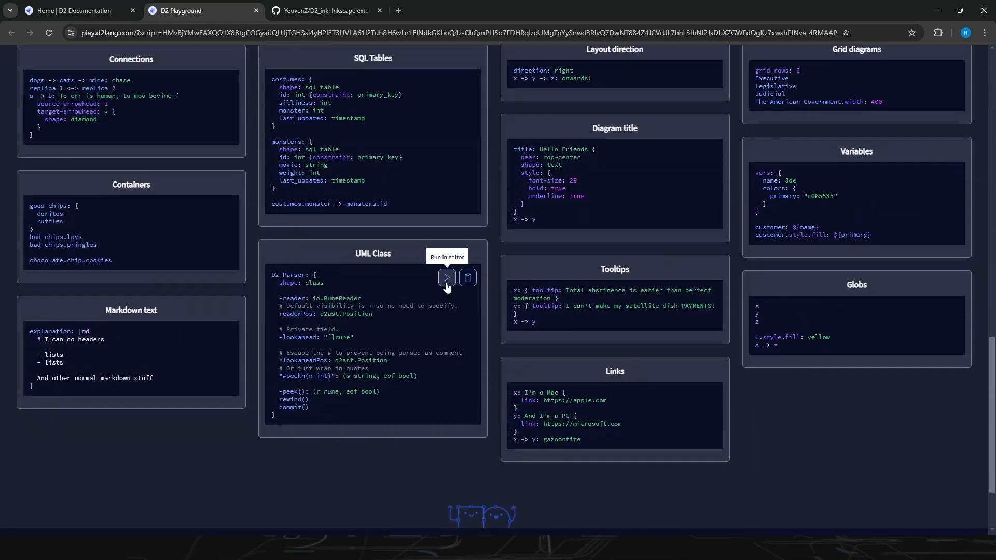
left_click(446, 278)
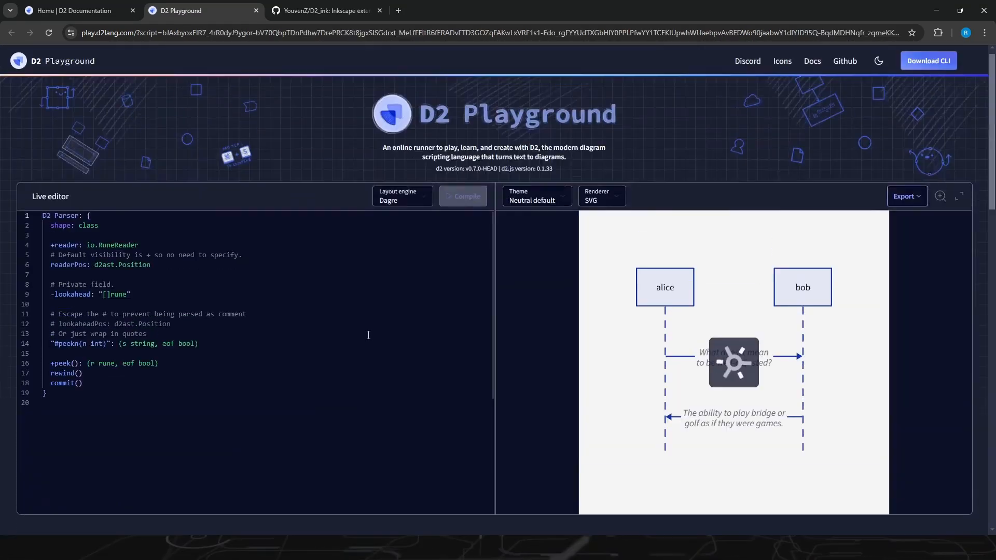
Step: Run the Connections snippet in the live editor and select all of its code
scroll(158, 250, "down", 10)
scroll(158, 250, "down", 3)
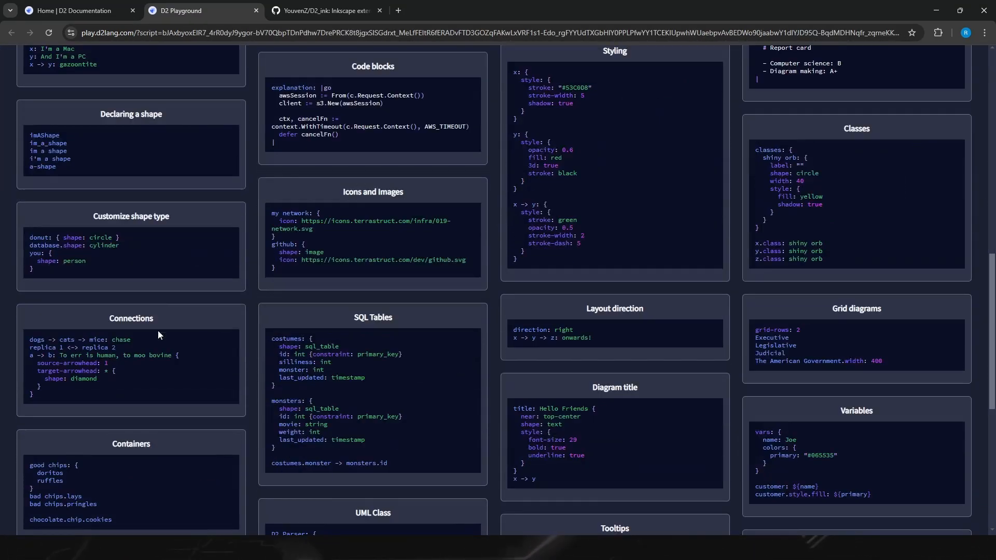
left_click(208, 341)
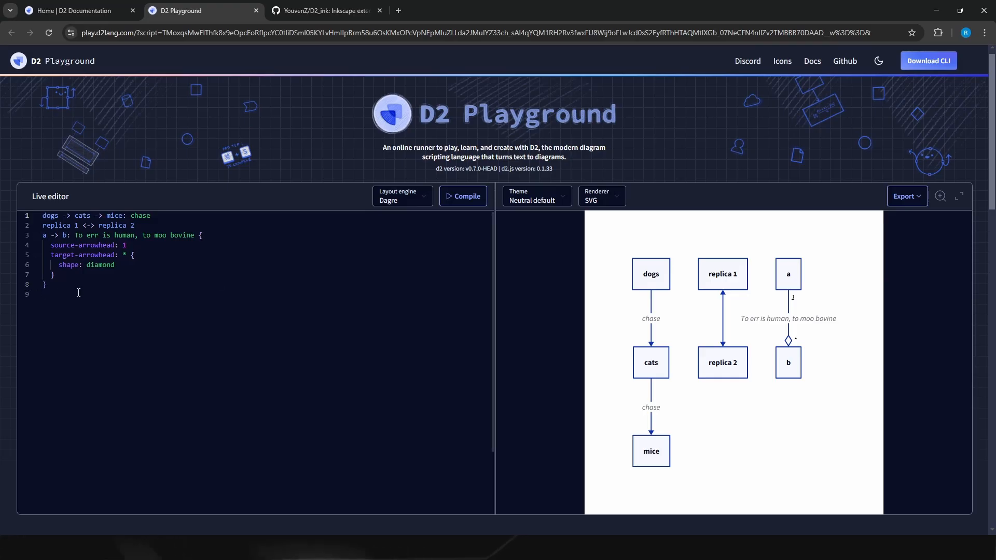
key("ctrl+a")
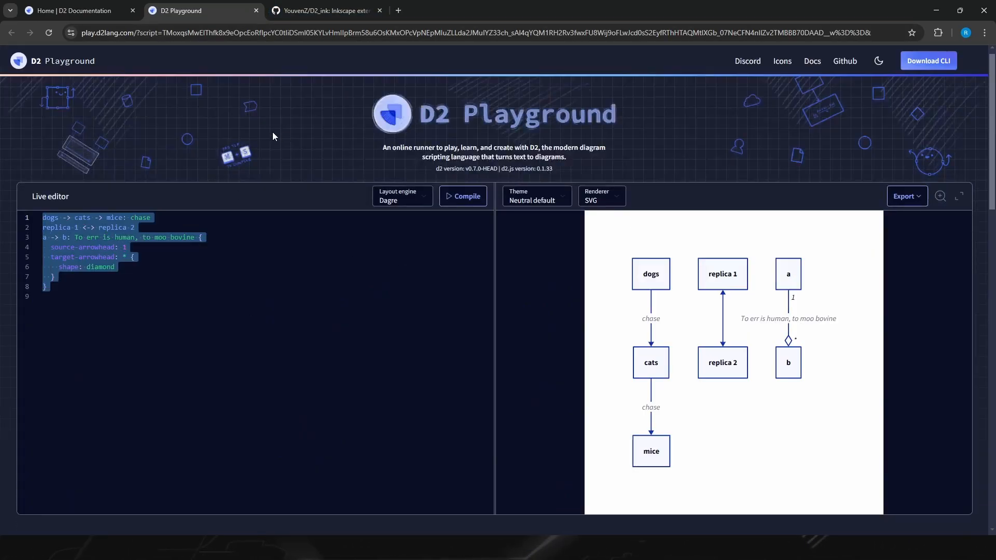
Step: Return to the D2 documentation, go to the Install page and open the linked detailed installation instructions
left_click(95, 6)
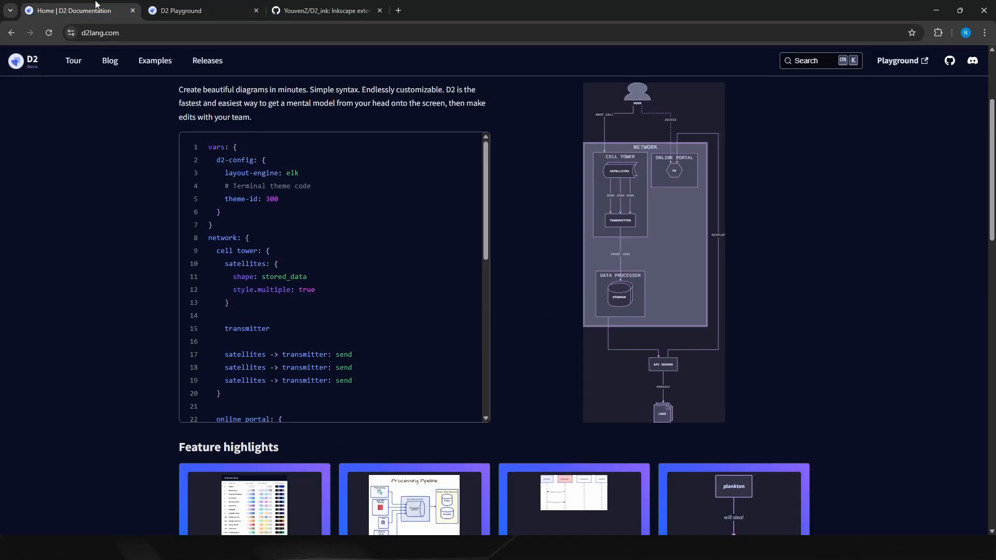
scroll(151, 286, "down", 13)
left_click(238, 221)
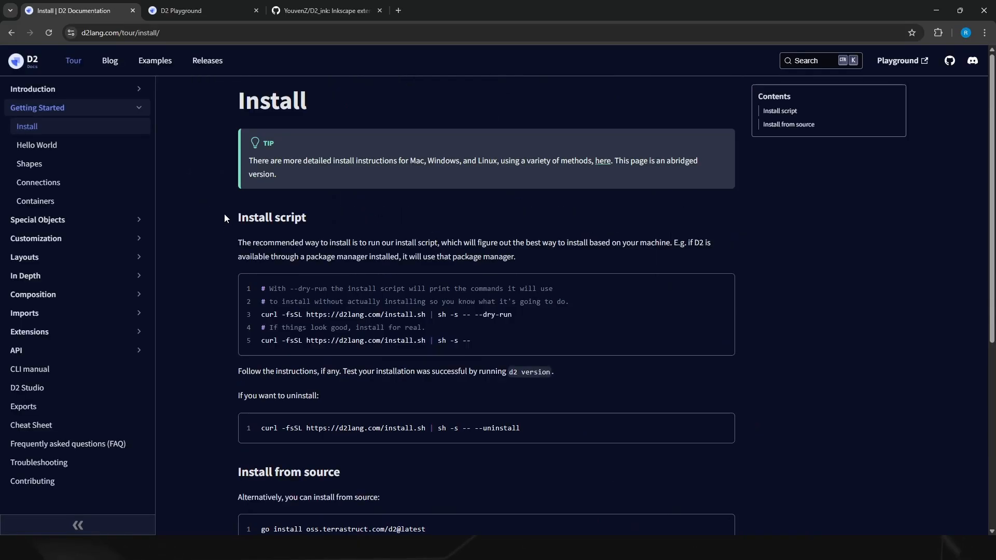
left_click(600, 163)
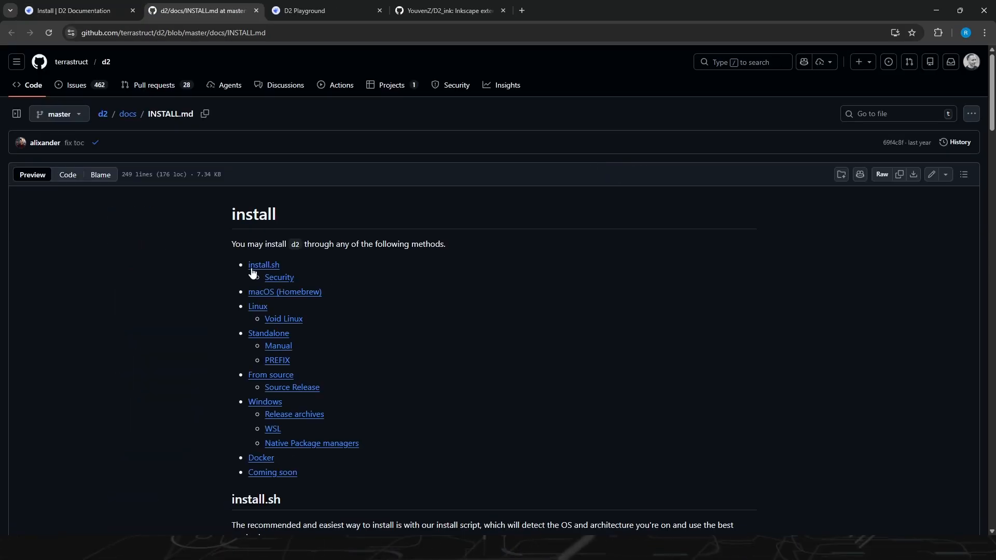
Step: Find the Windows section of the installation guide and open the linked D2 releases page
scroll(311, 275, "down", 8)
scroll(354, 271, "up", 2)
scroll(340, 287, "down", 10)
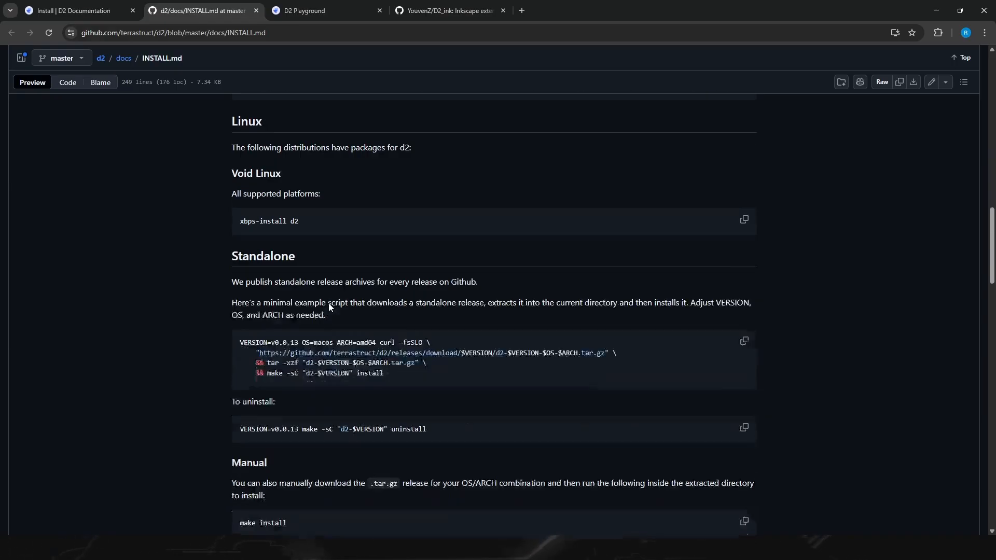
scroll(353, 296, "up", 6)
scroll(248, 356, "down", 2)
scroll(321, 304, "down", 15)
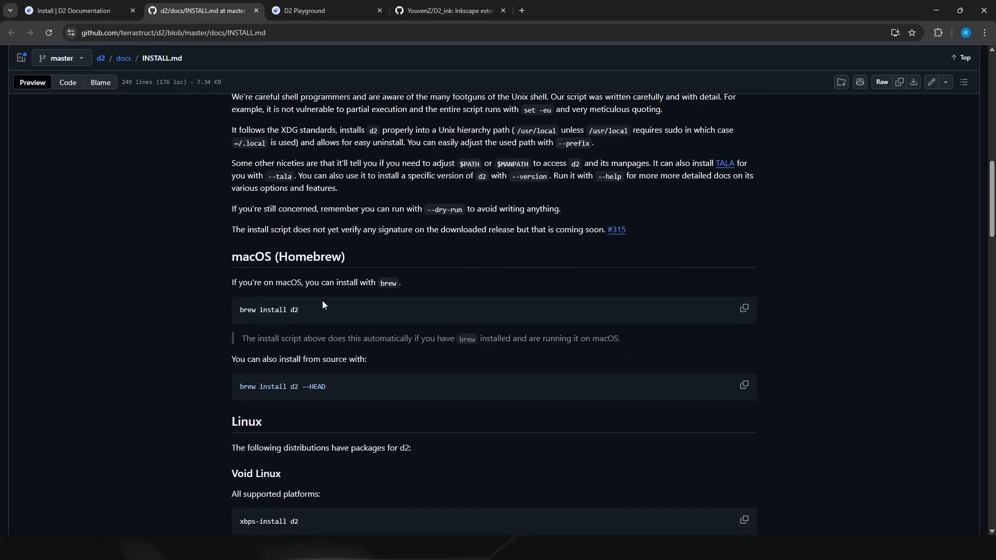
scroll(322, 275, "up", 1)
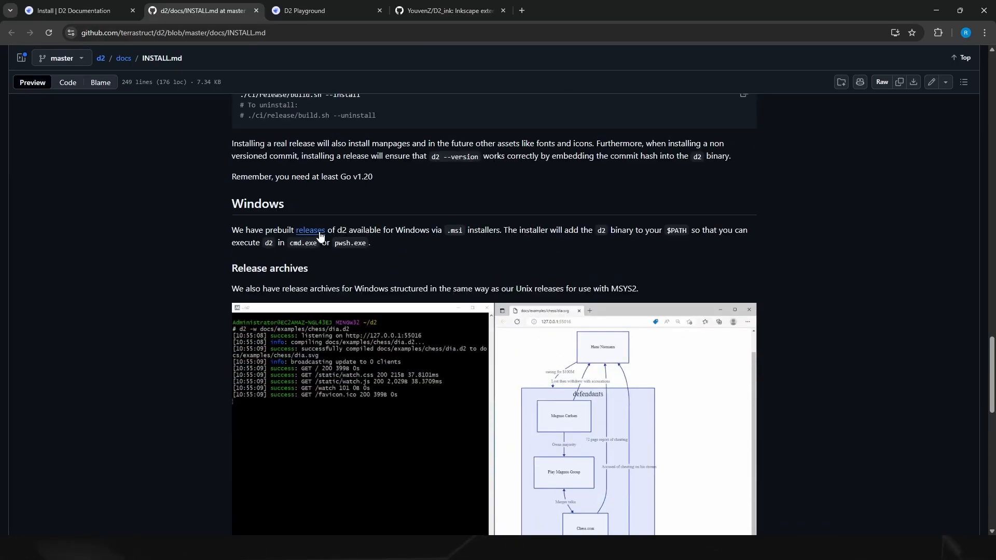
left_click(319, 232)
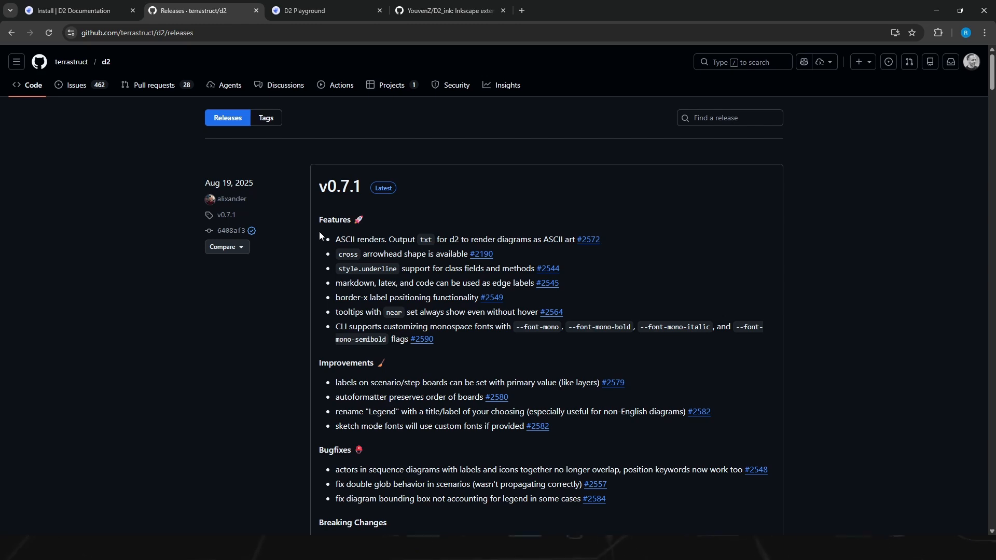
Step: Find the downloadable assets of the D2 v0.7.1 release, including the Windows installer, and close the releases page
scroll(319, 232, "down", 8)
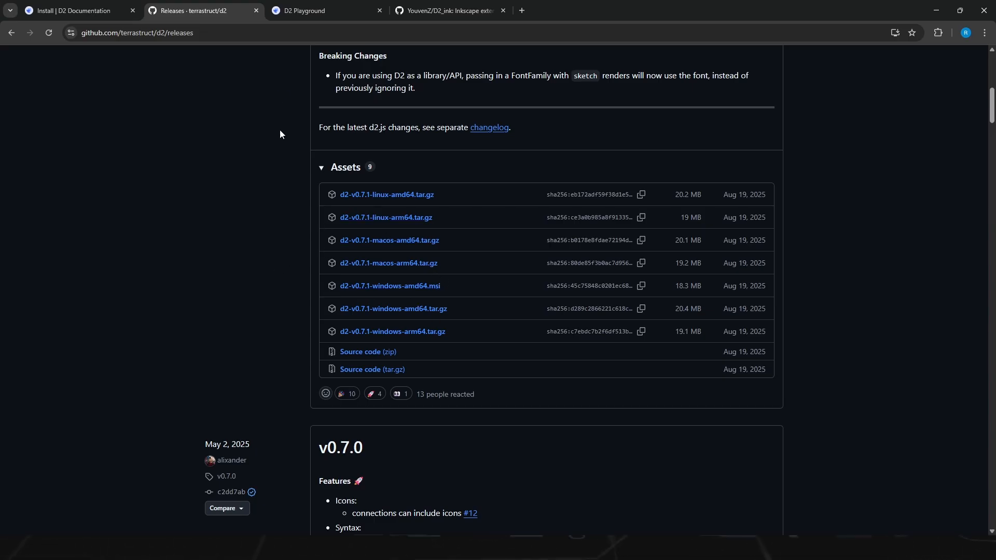
left_click(256, 11)
left_click(256, 10)
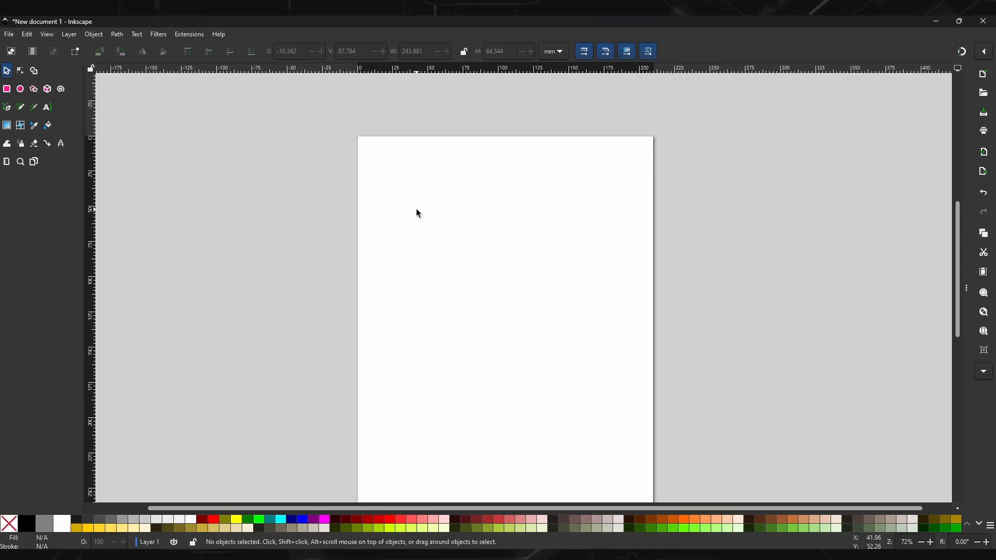
Step: Switch to Inkscape and open the user extensions folder from the System preferences
left_click(27, 34)
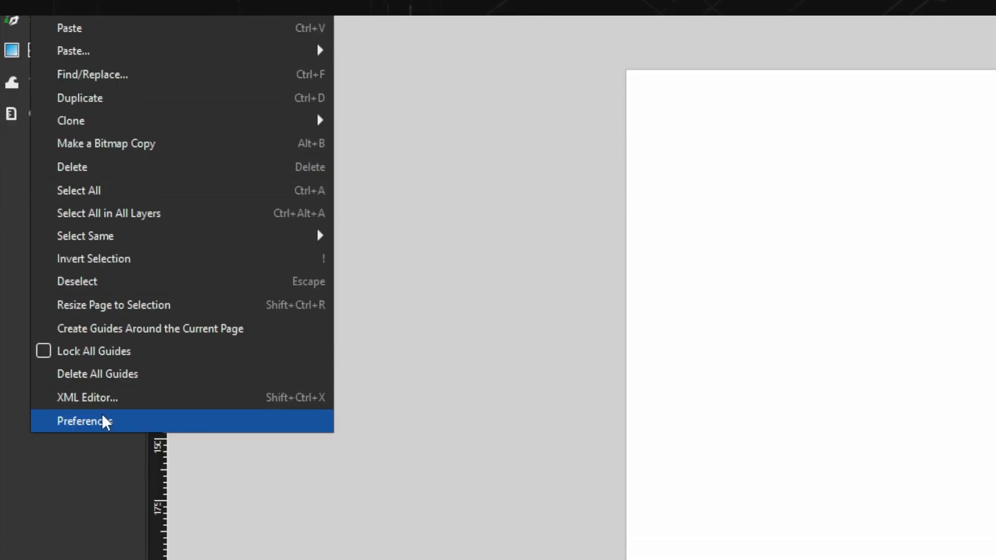
left_click(103, 419)
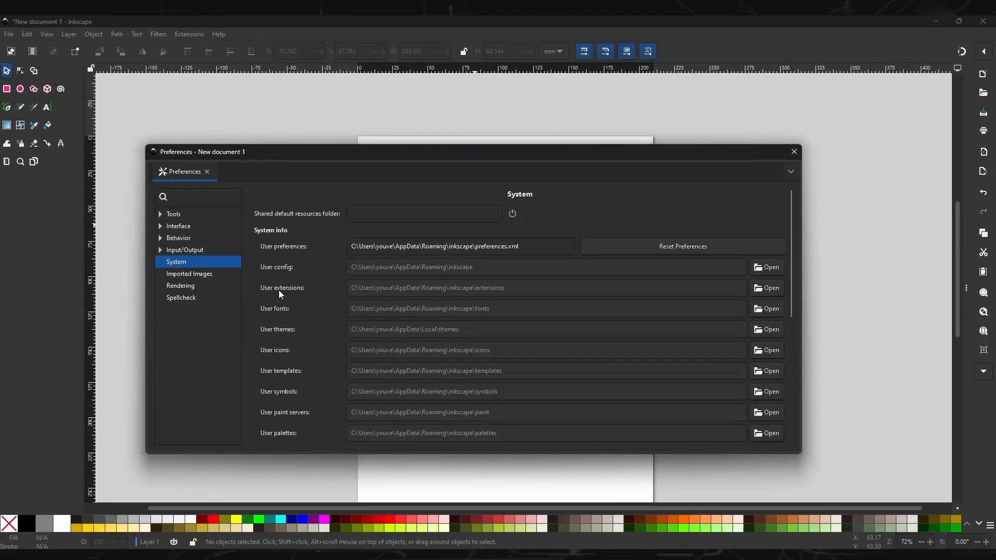
left_click(768, 288)
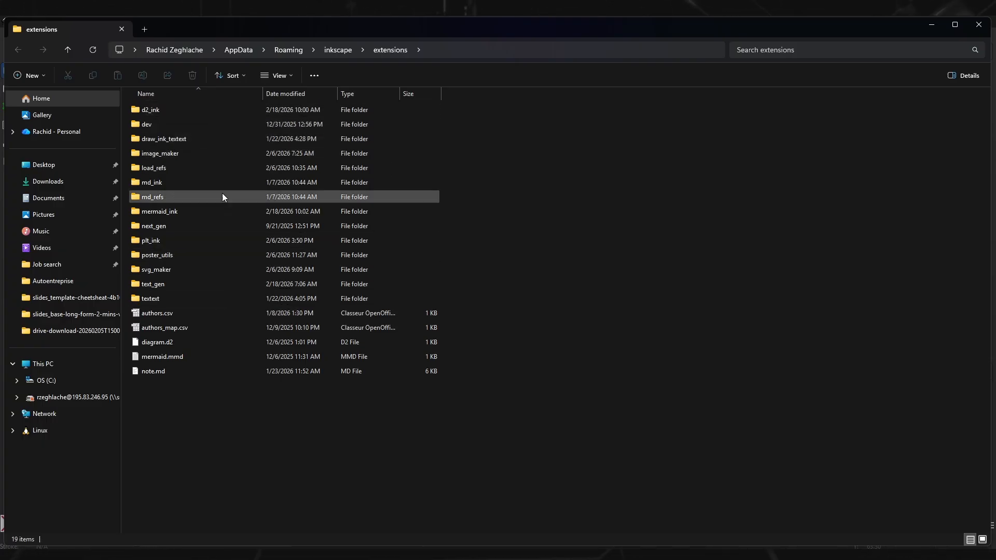
Step: Inspect the d2_ink extension folder, select d2_diagram.inx, and close the folder and Preferences windows
double_click(170, 113)
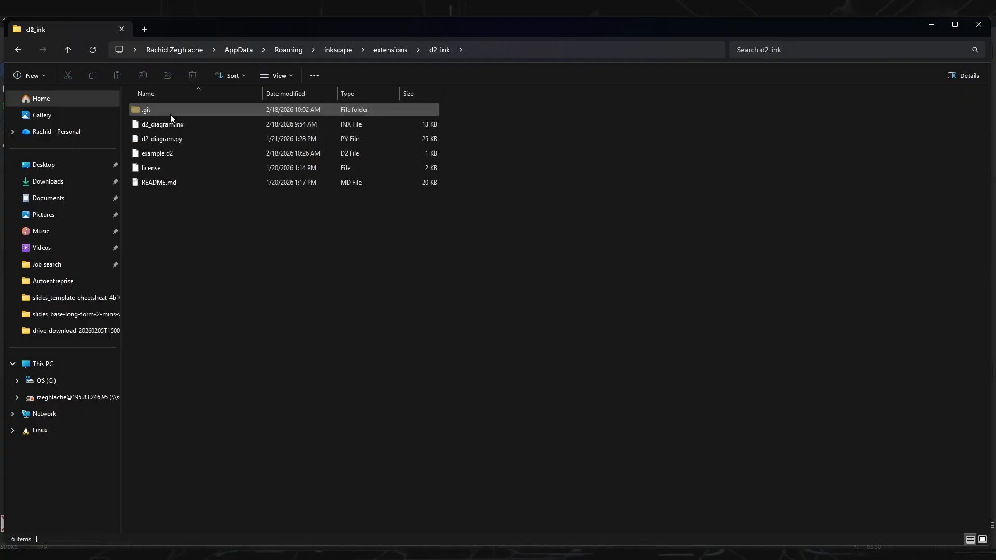
left_click(19, 50)
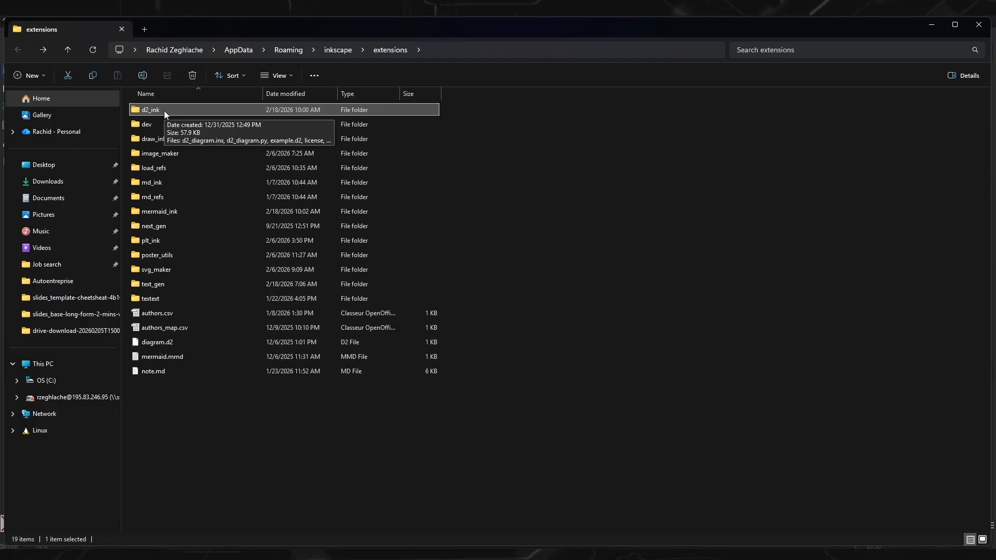
double_click(160, 111)
left_click(155, 125)
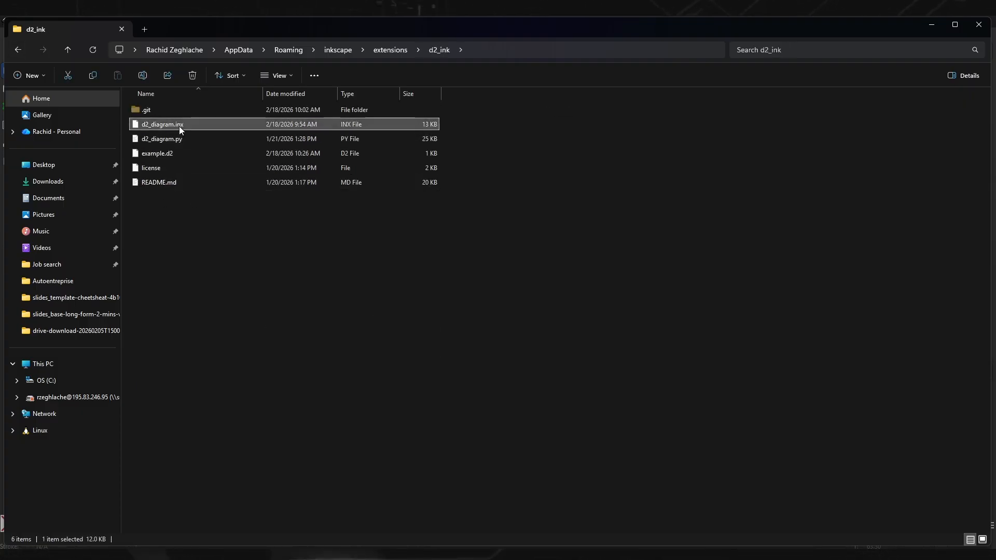
left_click(971, 30)
left_click(793, 150)
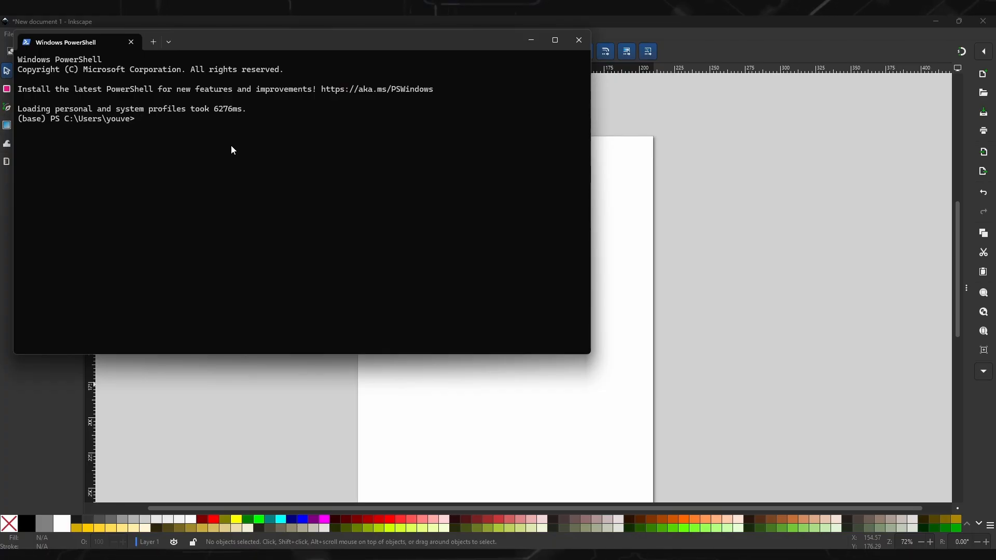
Step: Run the d2 command in Windows PowerShell, read through its usage help, and minimize the terminal
type("d")
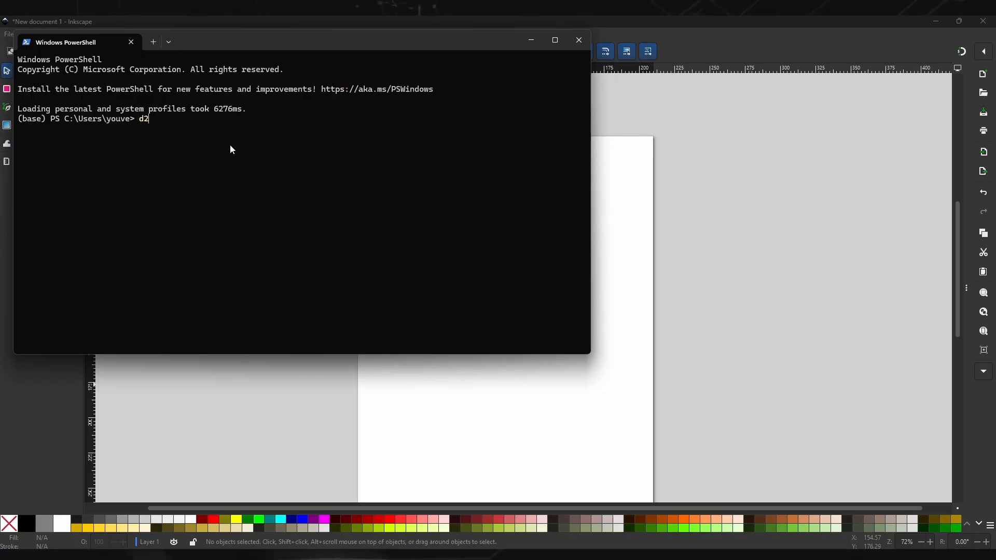
type("2")
key("Return")
scroll(288, 158, "up", 10)
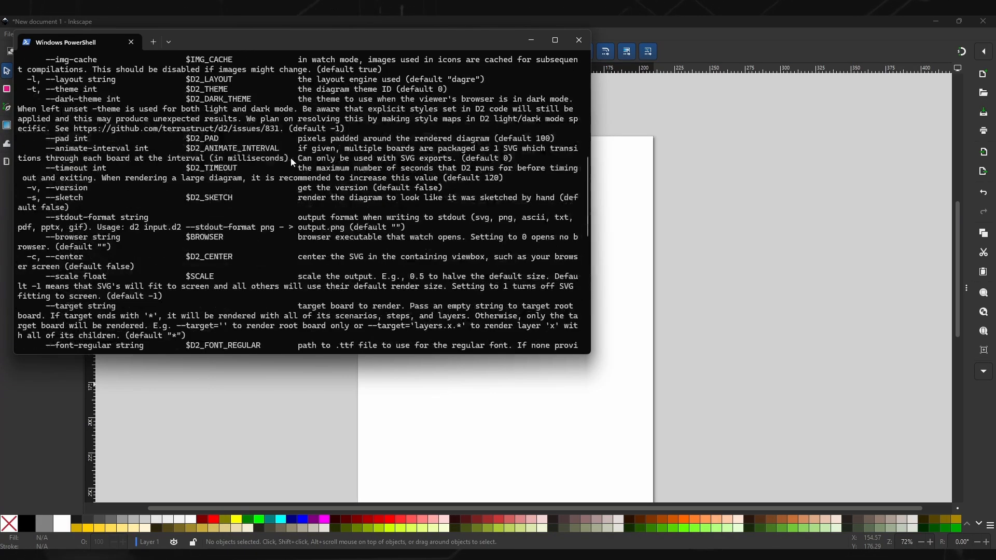
scroll(291, 161, "up", 7)
scroll(292, 162, "up", 3)
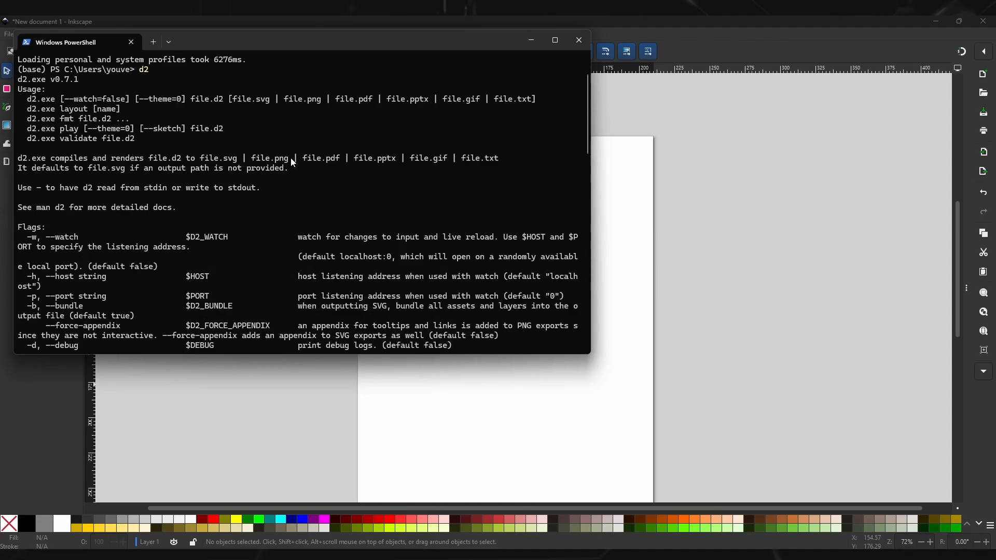
scroll(294, 158, "down", 15)
left_click(531, 40)
Step: Open the D2 Diagram Generator render extension in Inkscape and show its Style options
left_click(189, 34)
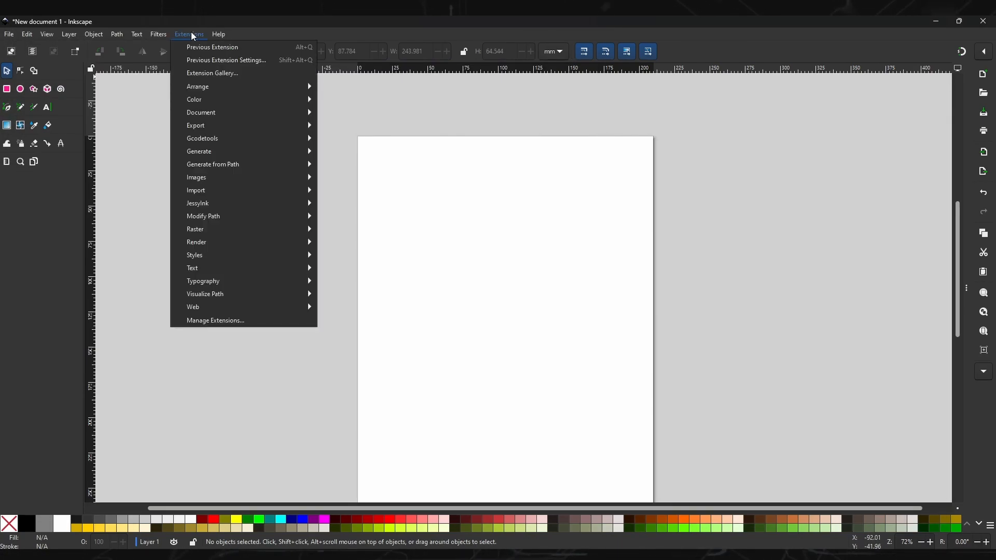
mouse_move(311, 244)
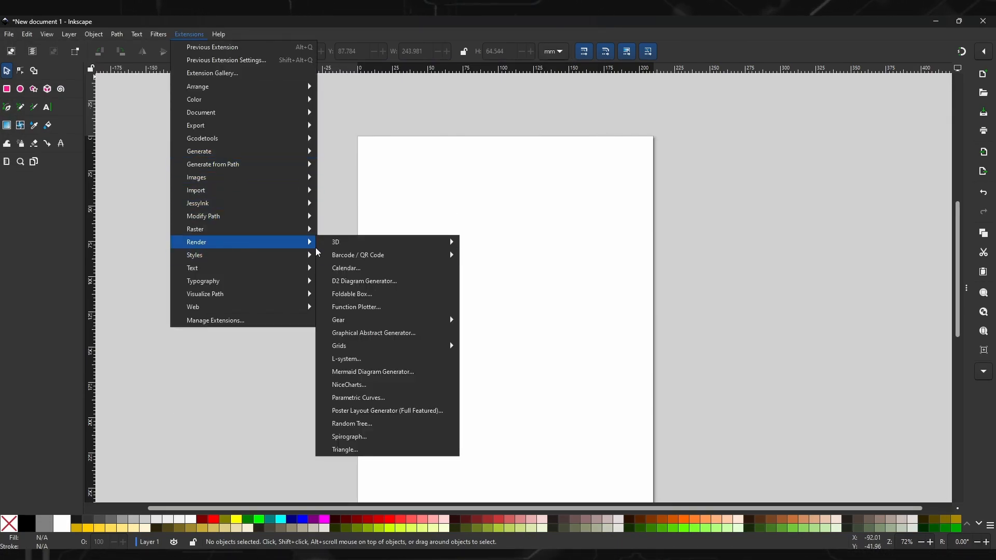
left_click(403, 287)
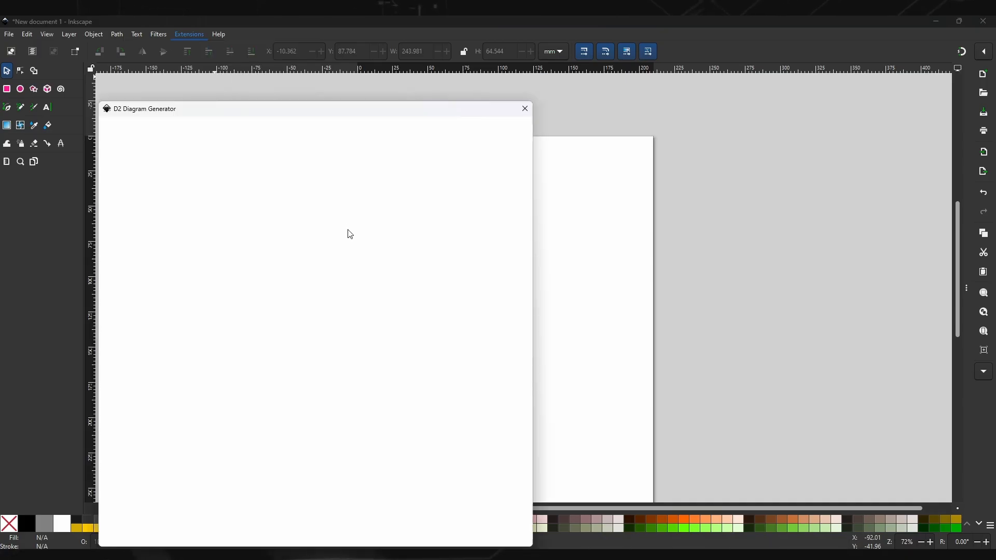
left_click(167, 134)
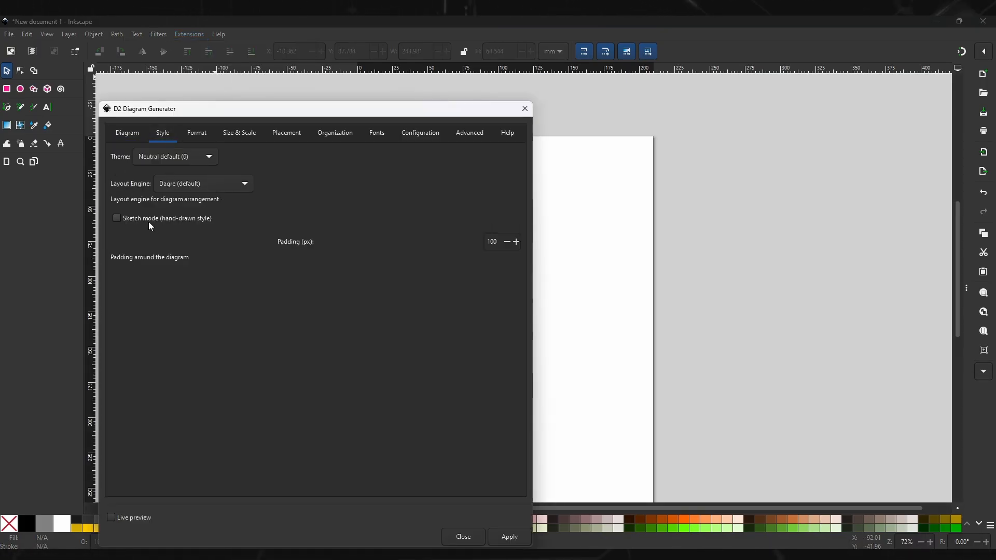
Step: Try the PNG (Raster - image) output format in the generator and restore SVG (Vector - editable)
left_click(199, 135)
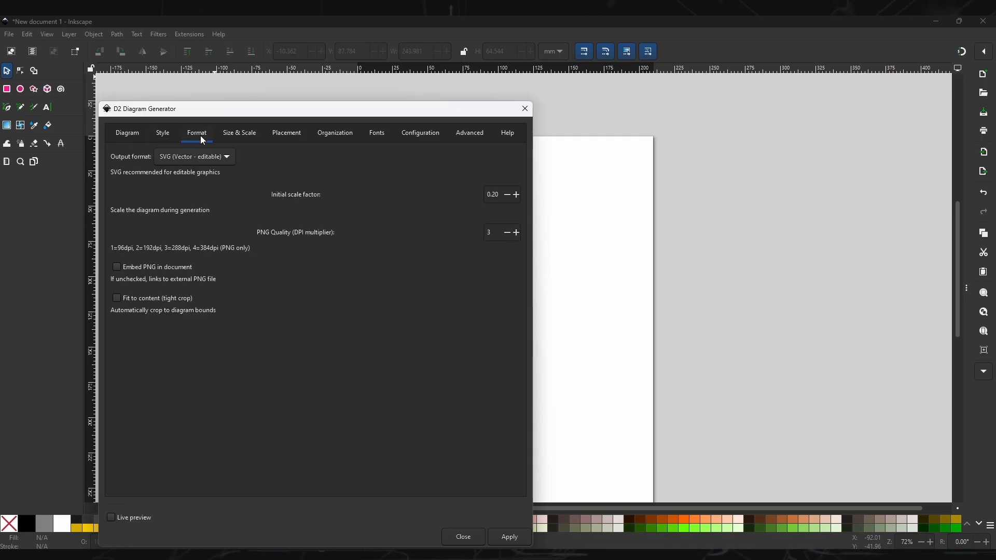
left_click(218, 164)
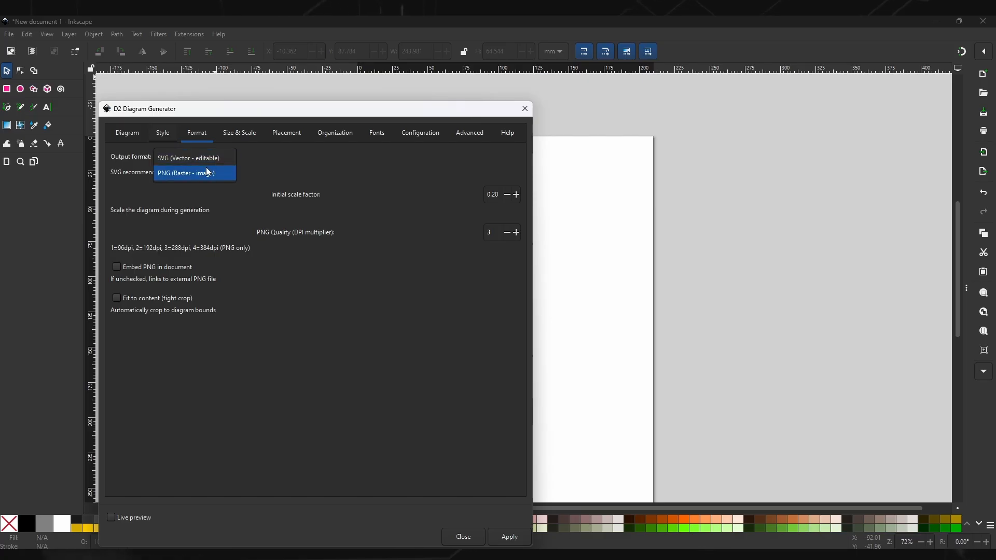
left_click(203, 168)
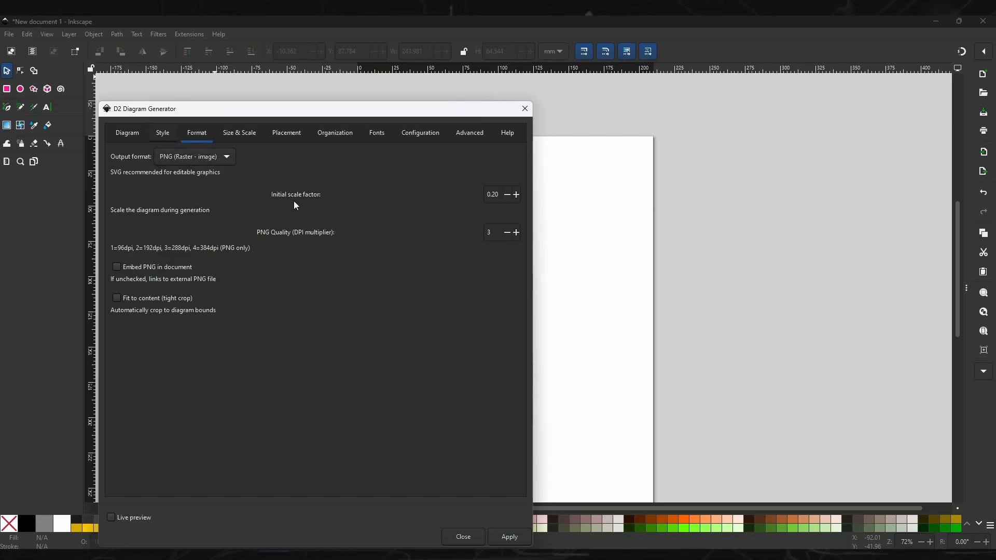
left_click(223, 161)
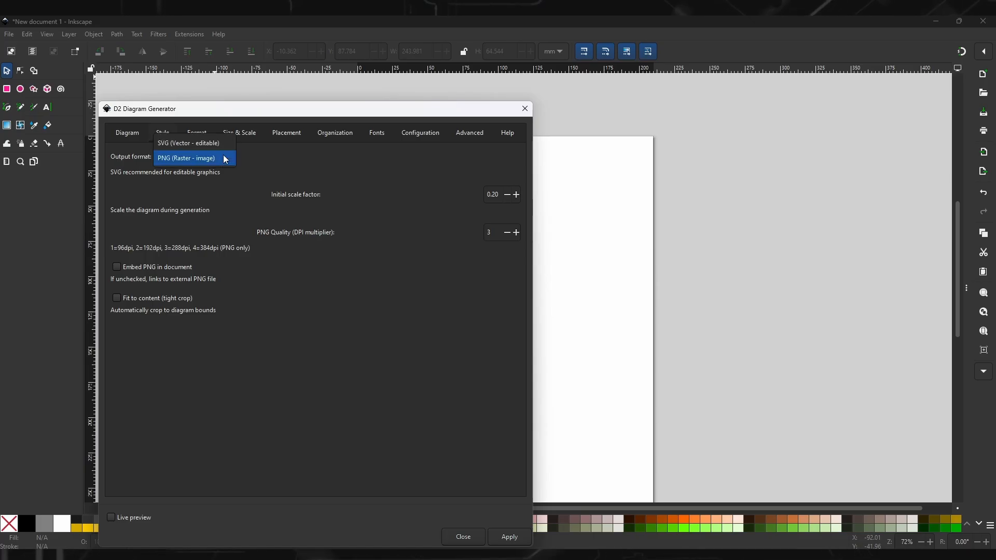
left_click(217, 160)
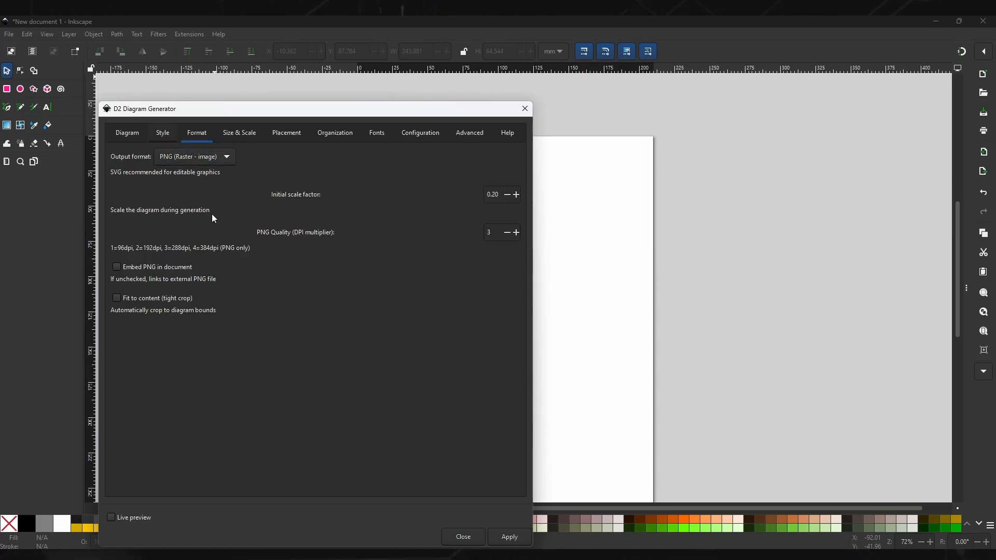
left_click(195, 157)
left_click(212, 145)
Step: Examine the generator's Size & Scale, Placement, Organization, Fonts, Configuration and Advanced settings
left_click(242, 133)
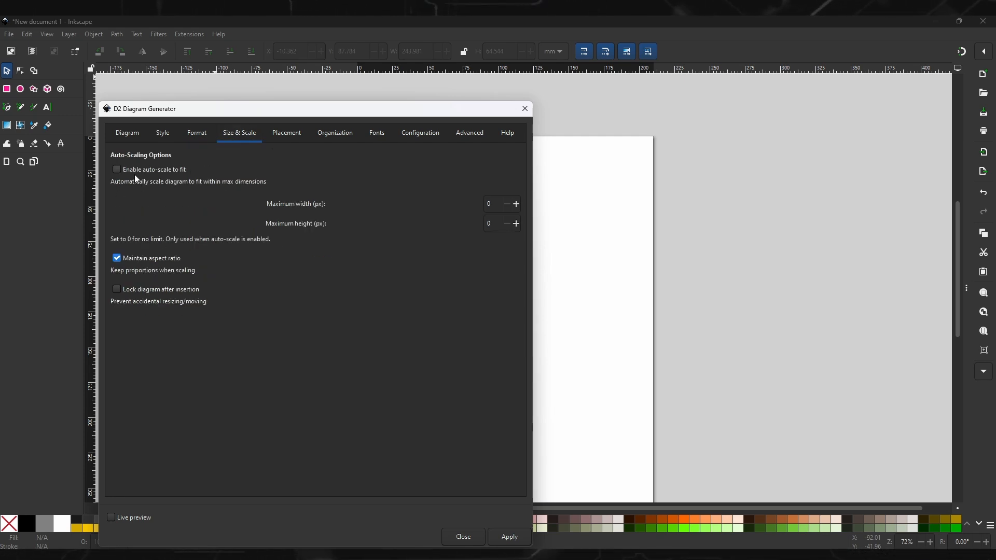
left_click(286, 133)
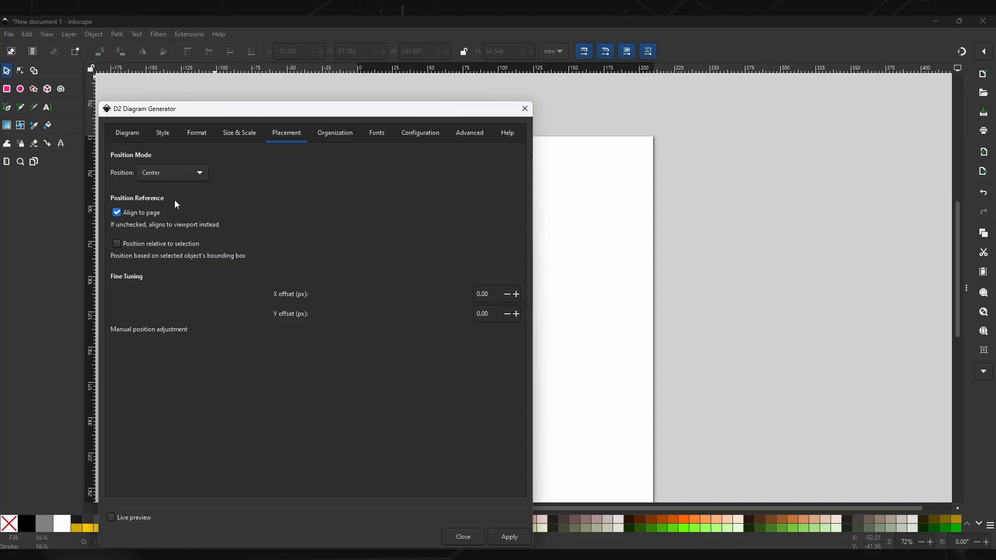
left_click(173, 174)
left_click(291, 213)
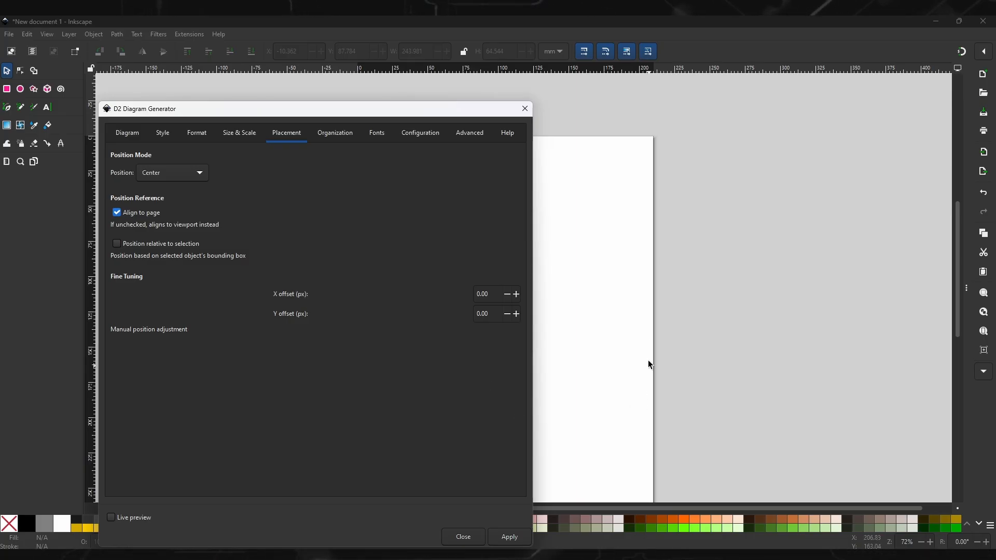
left_click(334, 136)
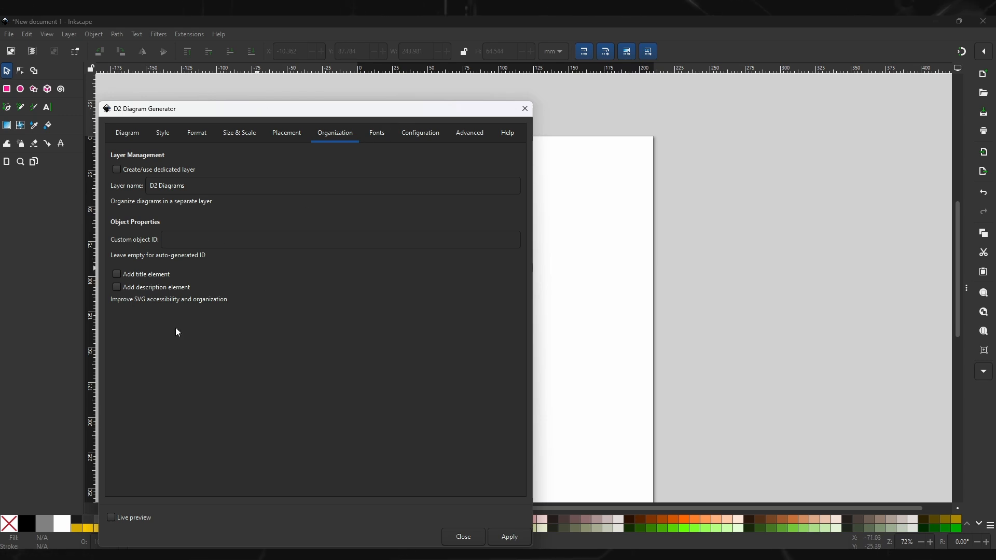
left_click(384, 131)
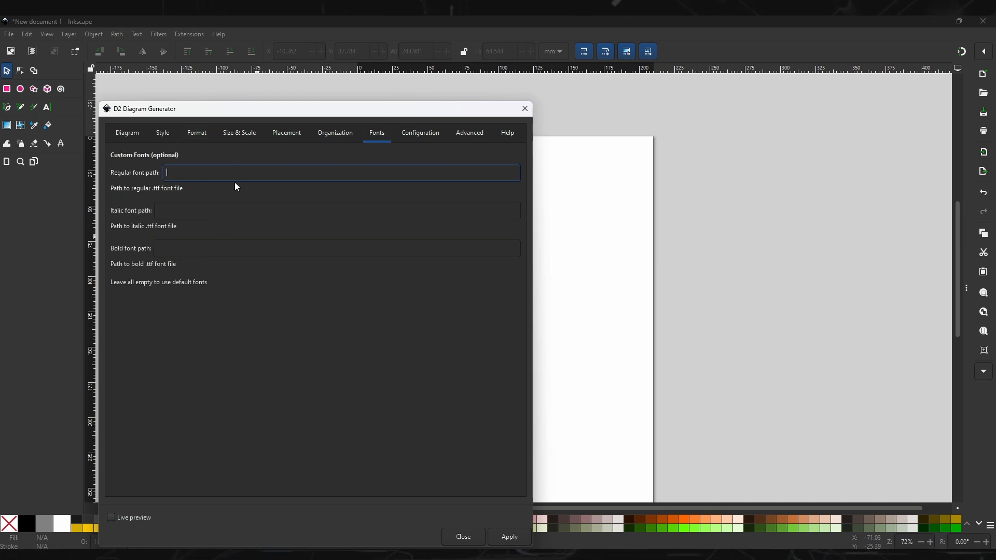
left_click(424, 139)
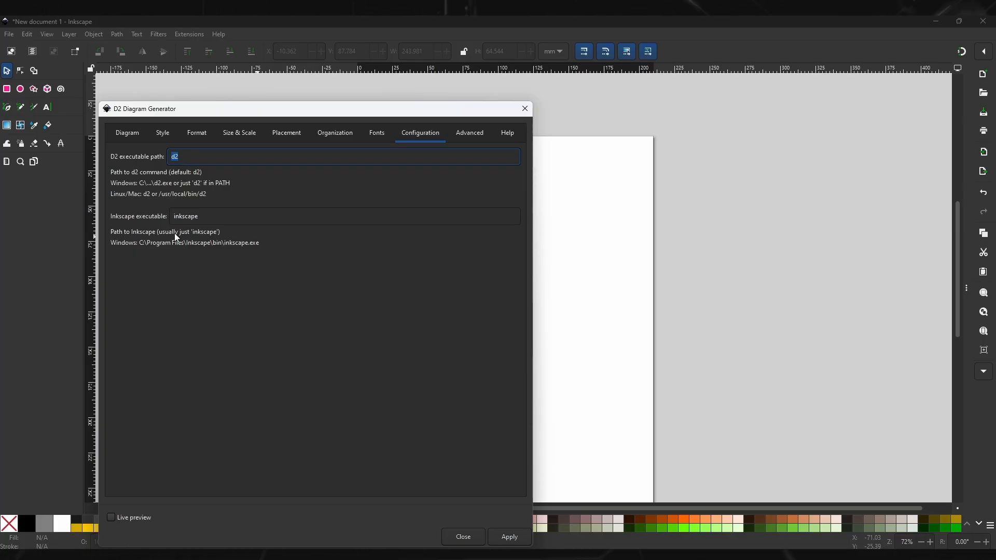
double_click(206, 213)
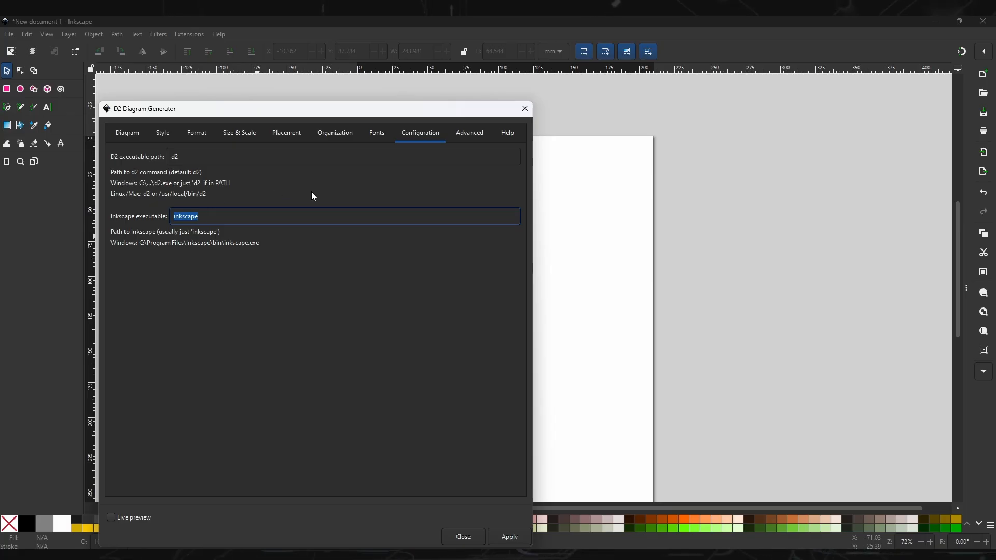
left_click(470, 133)
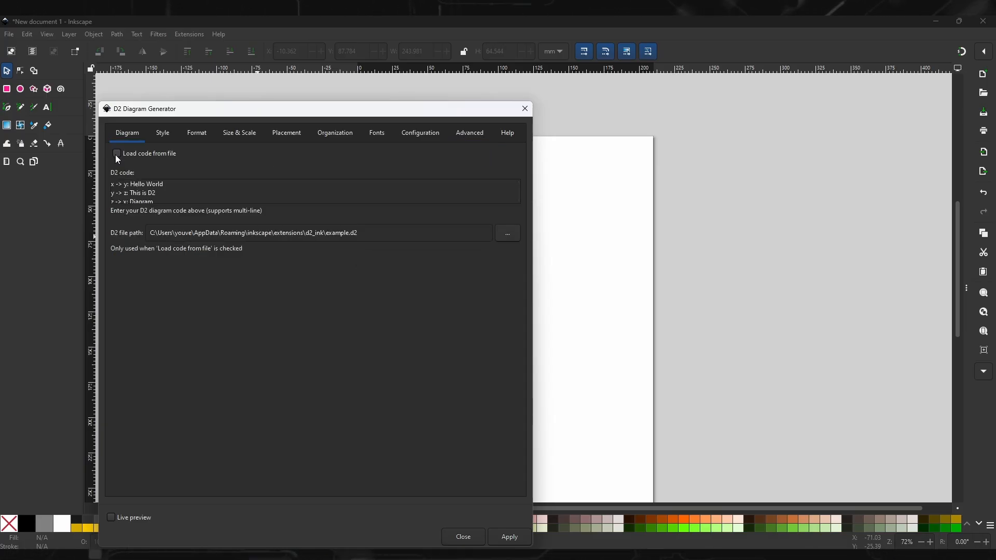
Step: Enable loading the diagram code from a file and choose example.d2 from the d2_ink folder
left_click(117, 154)
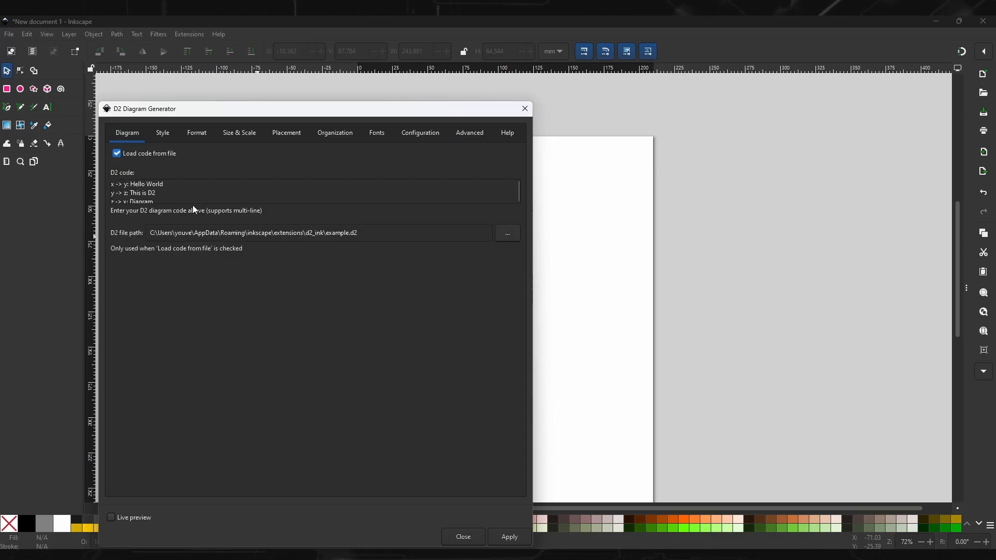
left_click(508, 233)
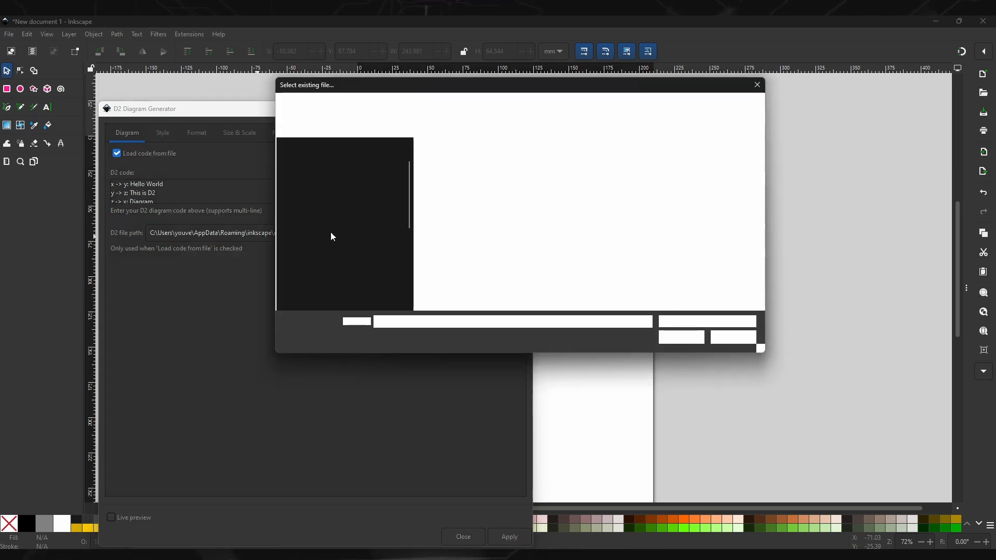
left_click(458, 177)
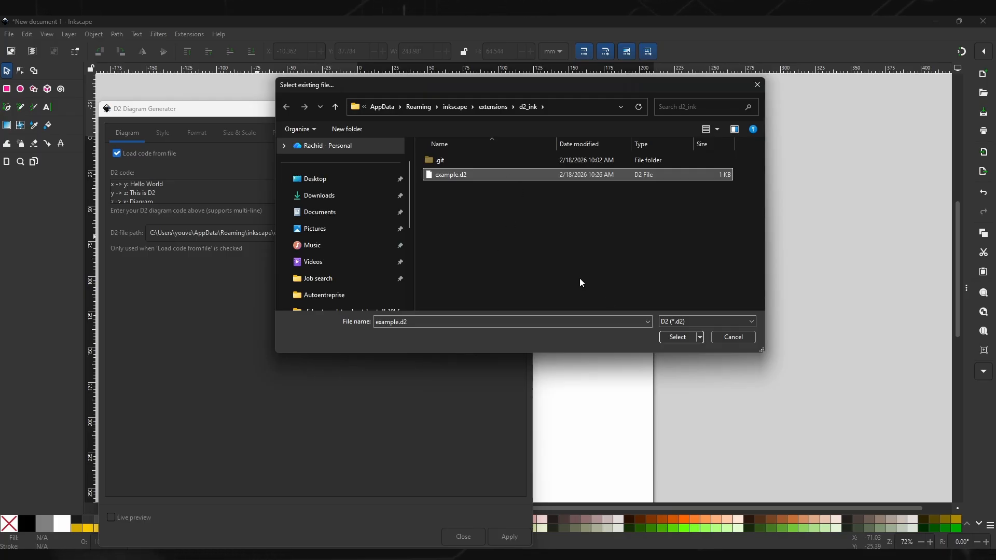
left_click(677, 337)
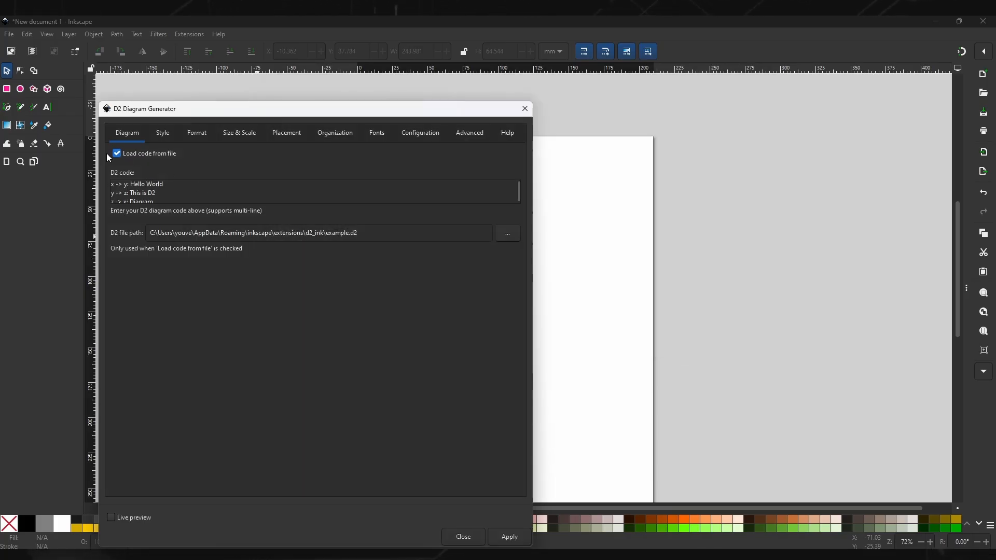
Step: Turn off loading code from a file and look through the D2 code entered directly in the generator
left_click_drag(146, 205, 168, 195)
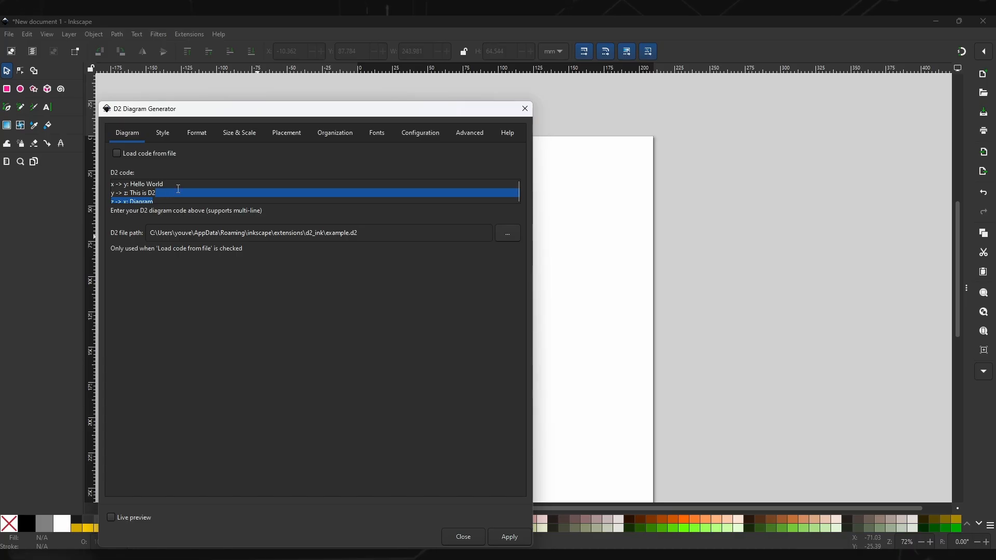
left_click(178, 190)
scroll(178, 190, "down", 3)
scroll(178, 191, "up", 3)
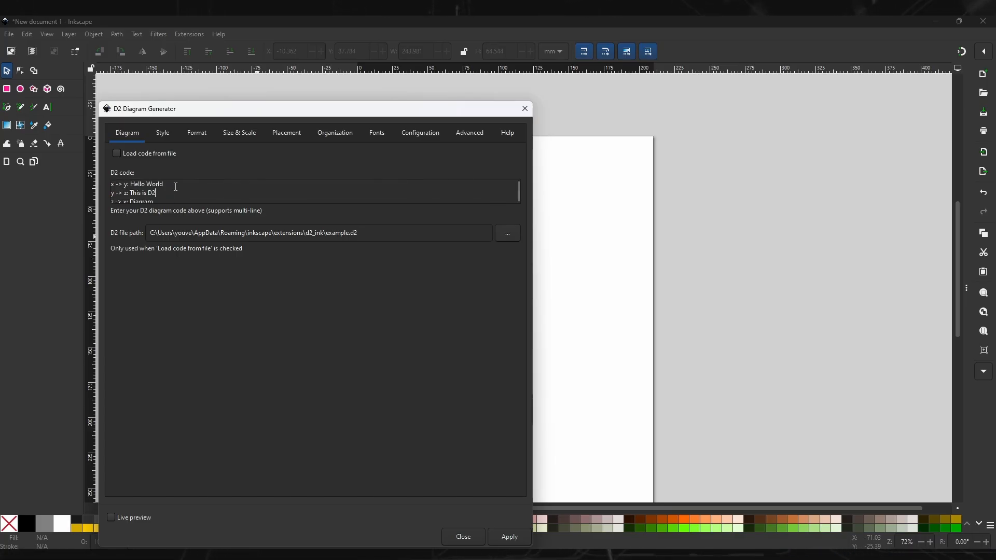
Step: Generate the diagram from the entered D2 code and close the D2 Diagram Generator
left_click(509, 537)
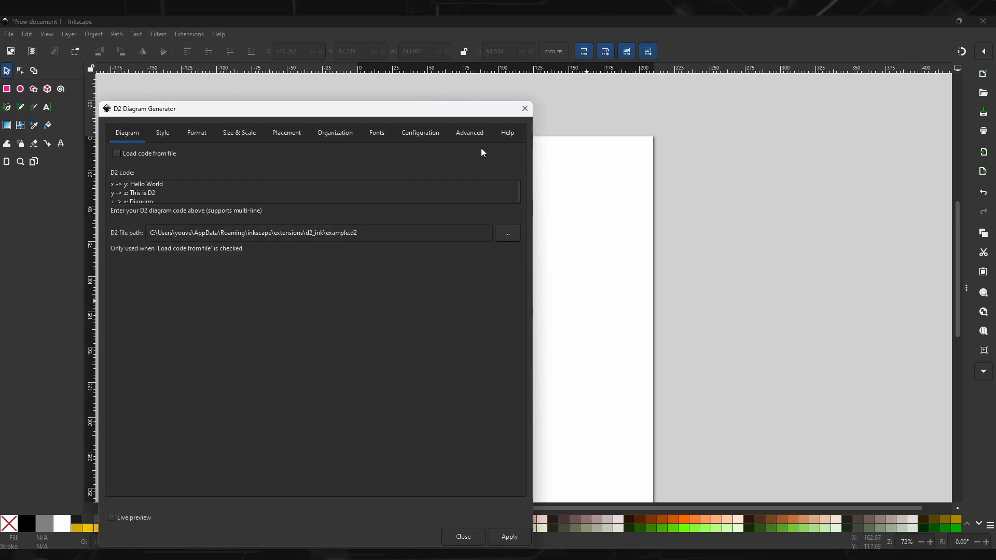
left_click_drag(446, 110, 309, 126)
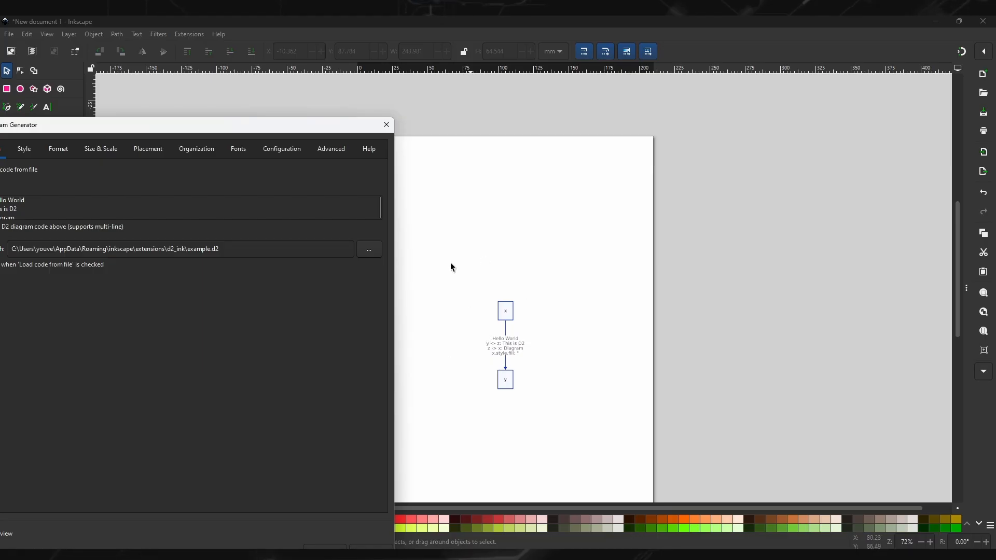
left_click(386, 124)
Step: Ungroup the generated diagram into its separate parts and delete its white background rectangle
left_click(507, 362)
left_click_drag(507, 363, 471, 287)
key("ctrl+shift+g")
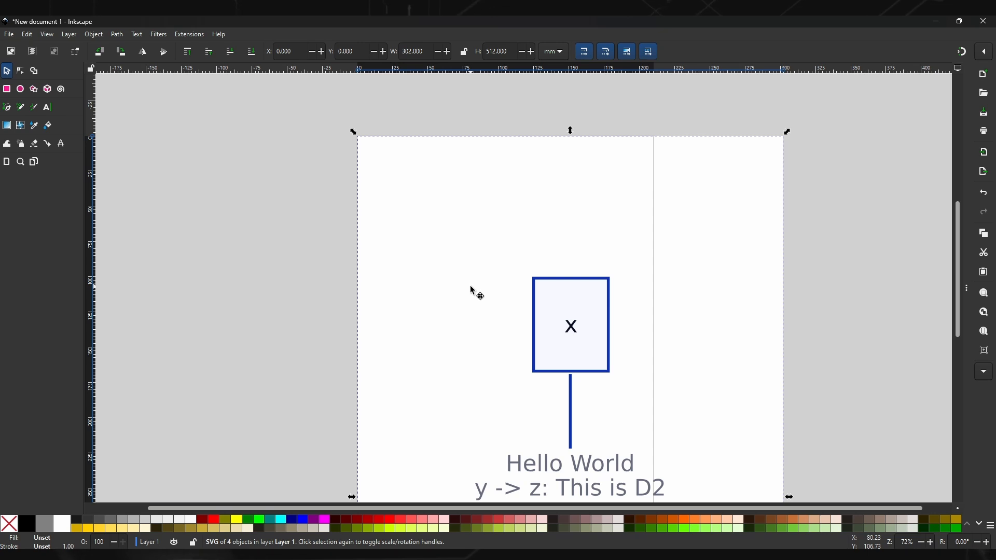
scroll(535, 300, "down", 4)
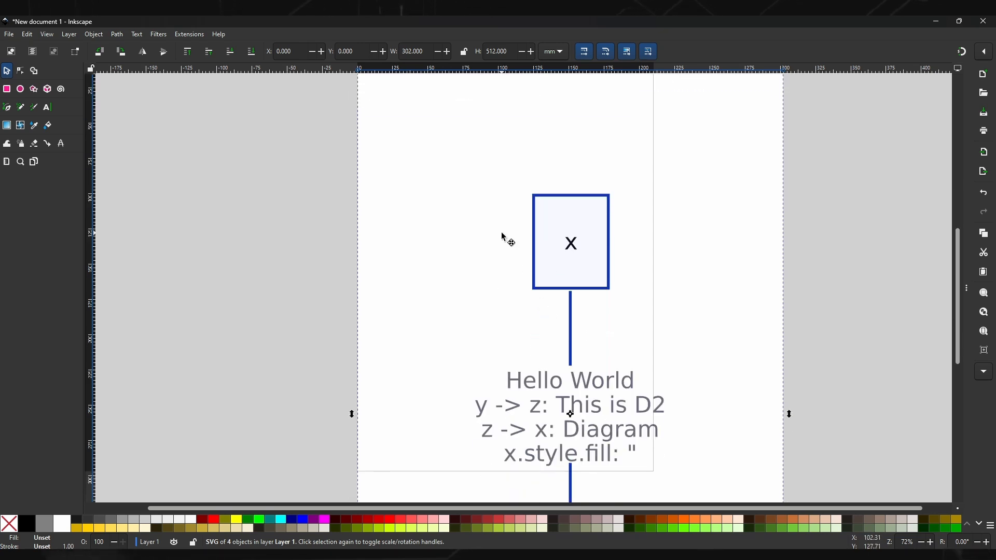
key("ctrl+shift+g")
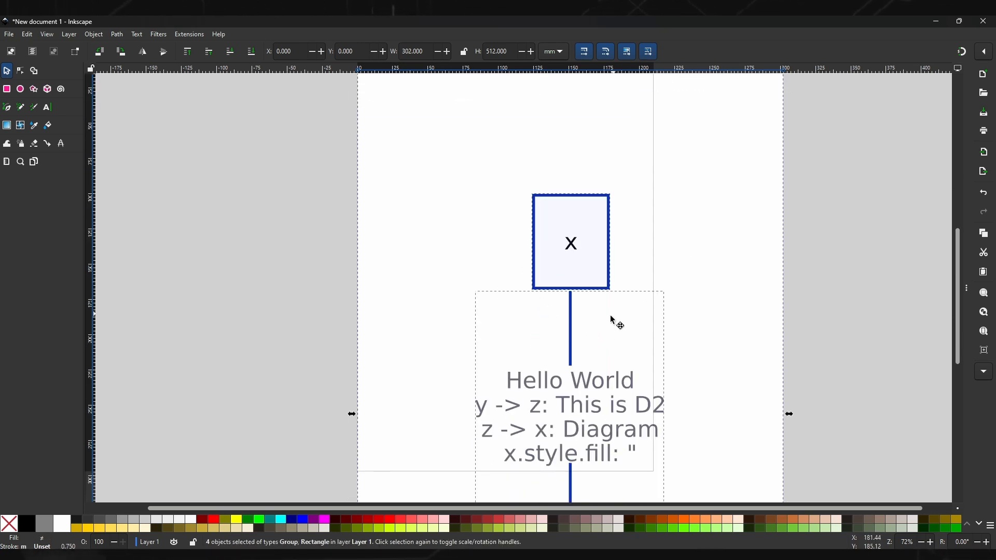
left_click(757, 400)
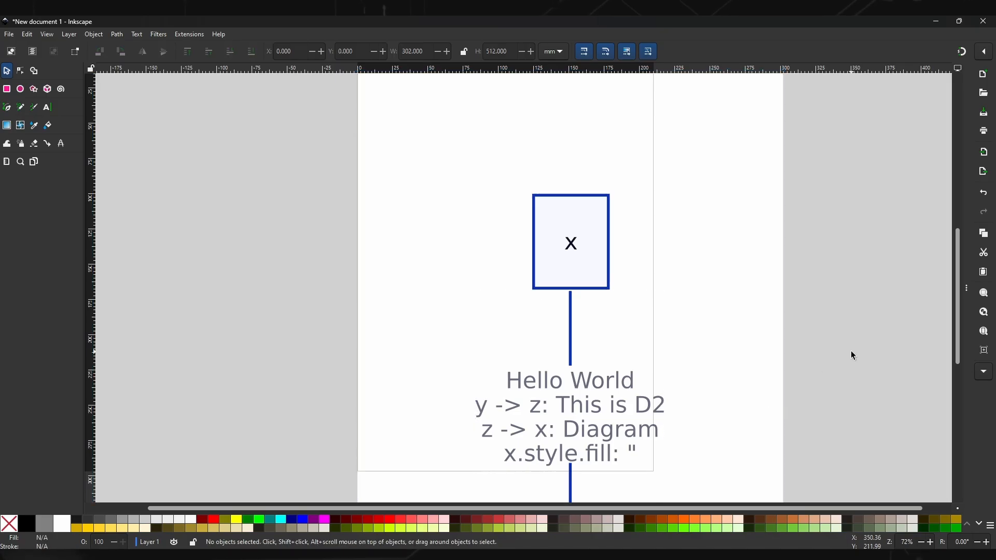
key("Delete")
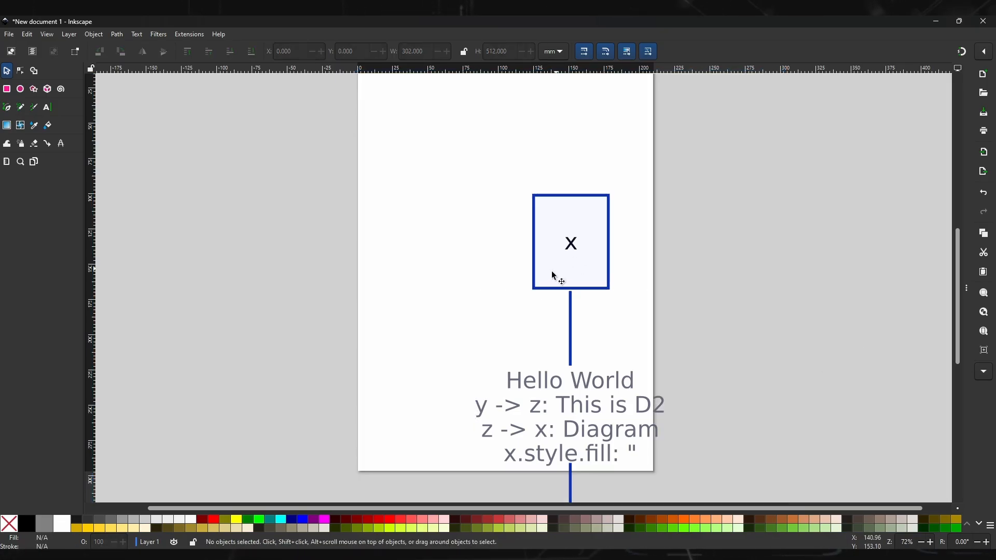
Step: Move the x box off the right side of the page and give it a blue stroke
left_click(575, 288)
left_click_drag(575, 288, 769, 250)
left_click(772, 199)
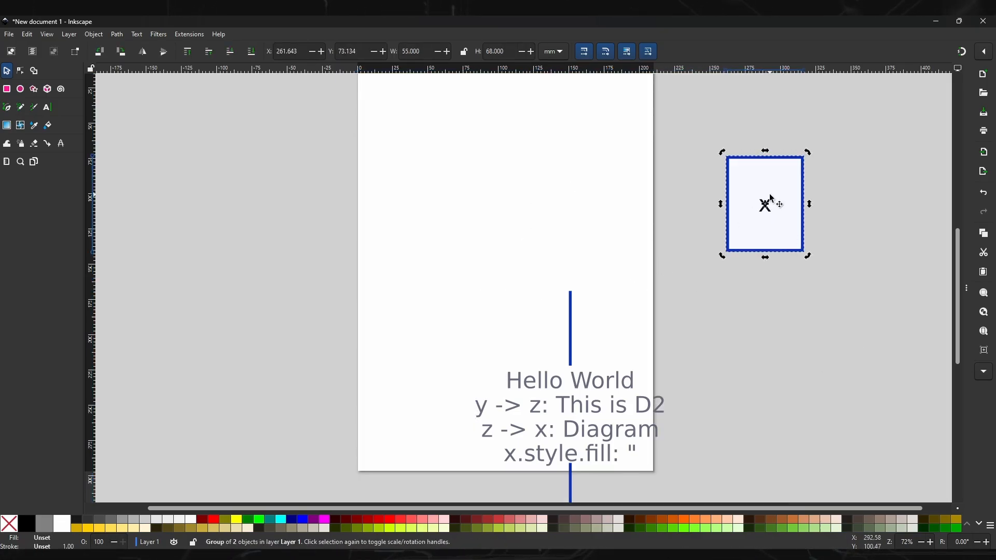
left_click(303, 519, "shift")
left_click(744, 343)
Step: Move the connector arrow with its Hello World label to about X 107 mm, Y 43 mm
left_click_drag(571, 310, 690, 298)
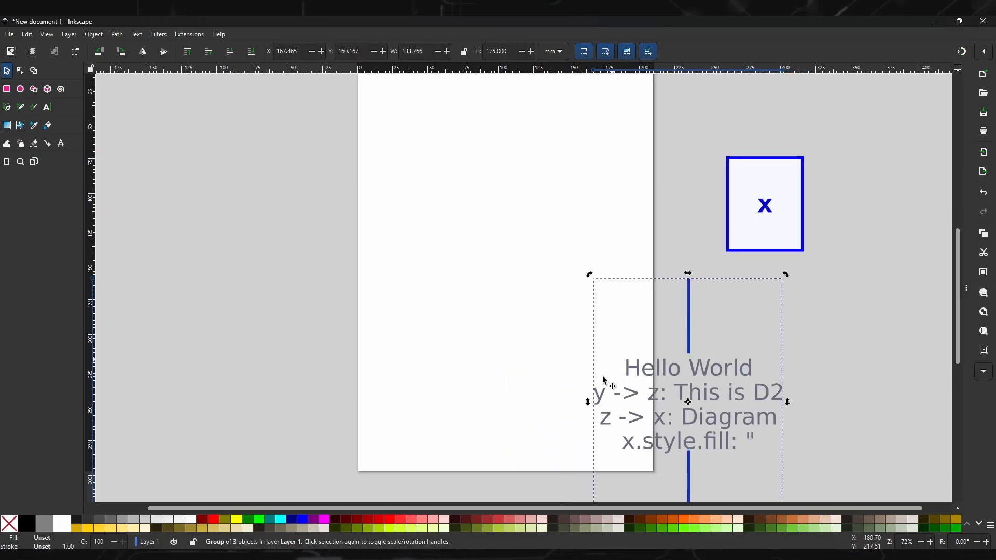
left_click_drag(603, 401, 517, 240)
scroll(651, 317, "down", 2)
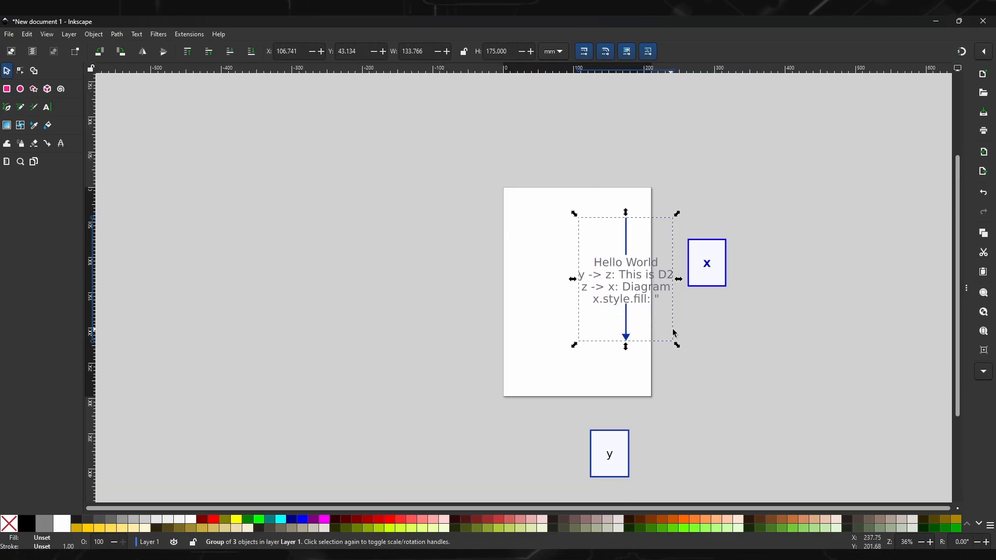
Step: Select the x box, the y box and the labelled connector together and delete them
left_click(746, 409)
left_click_drag(748, 479, 531, 162)
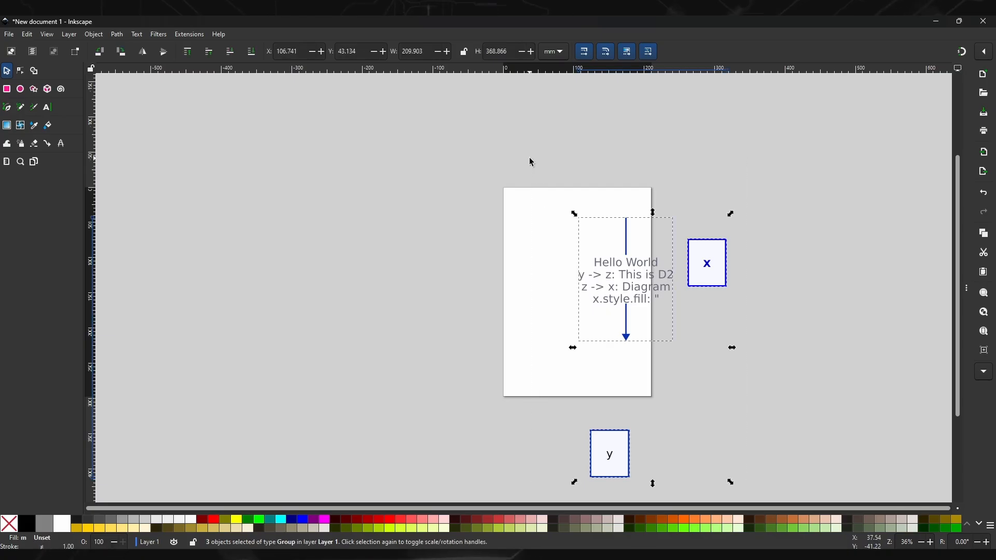
key("Delete")
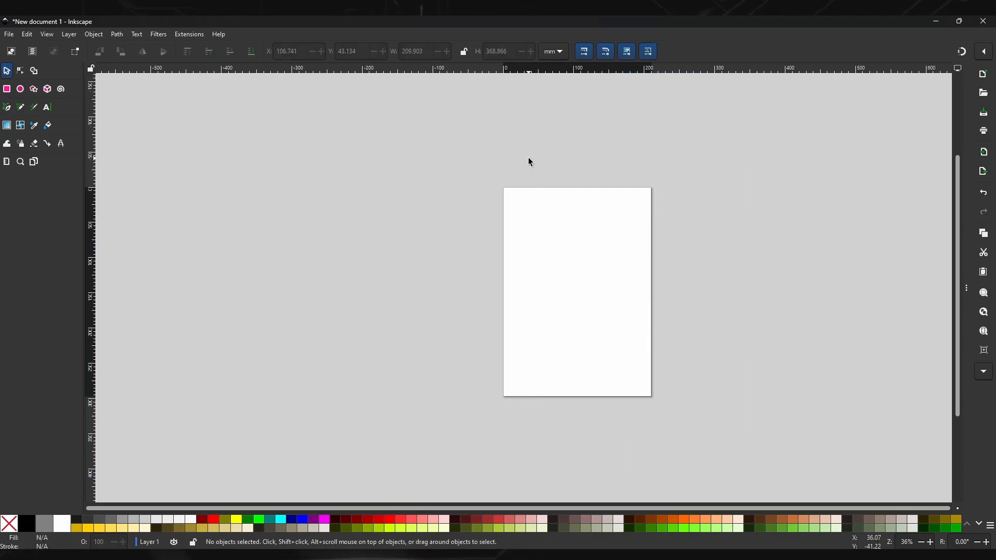